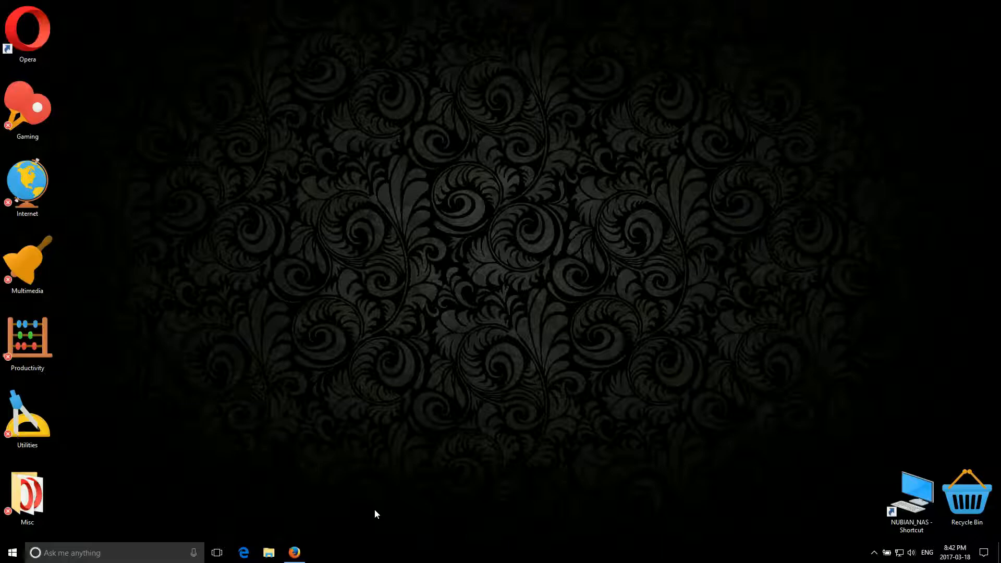
# Switch to Firefox and download the VirtualBox 5.1.18 platform package for Windows hosts from virtualbox.org, then minimize the browser
pyautogui.click(303, 552)
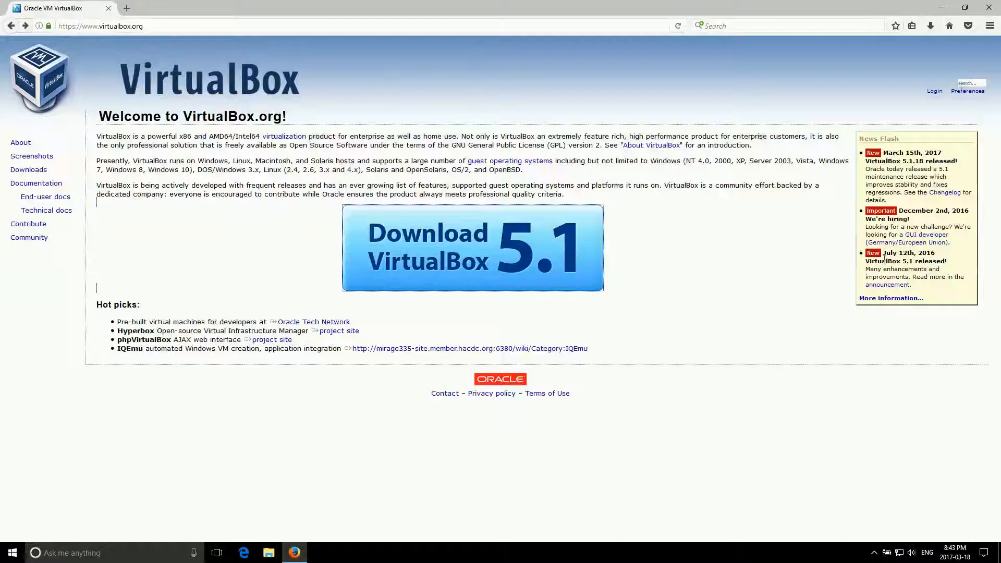
pyautogui.click(267, 208)
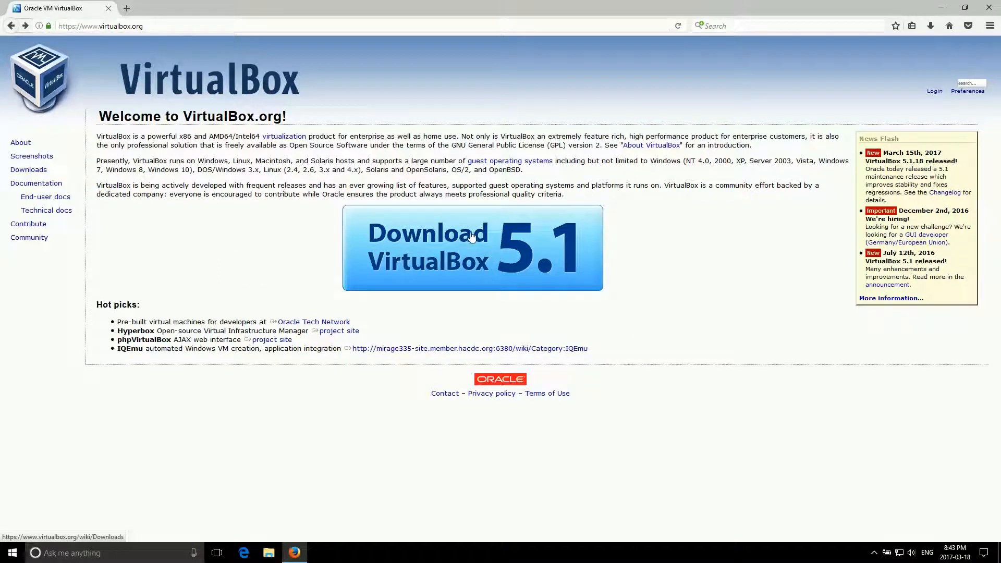
pyautogui.moveTo(143, 26); pyautogui.dragTo(84, 17)
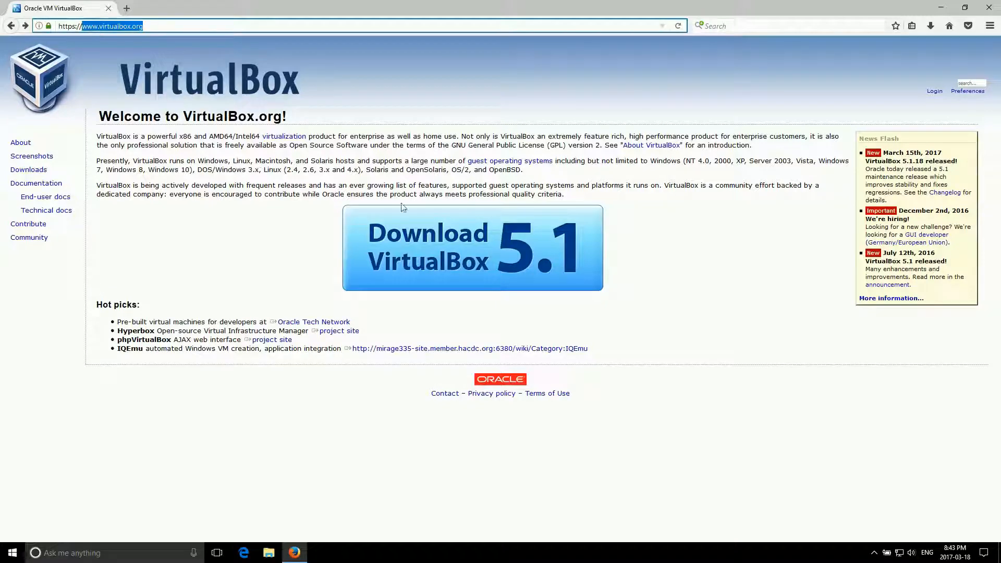
pyautogui.click(463, 241)
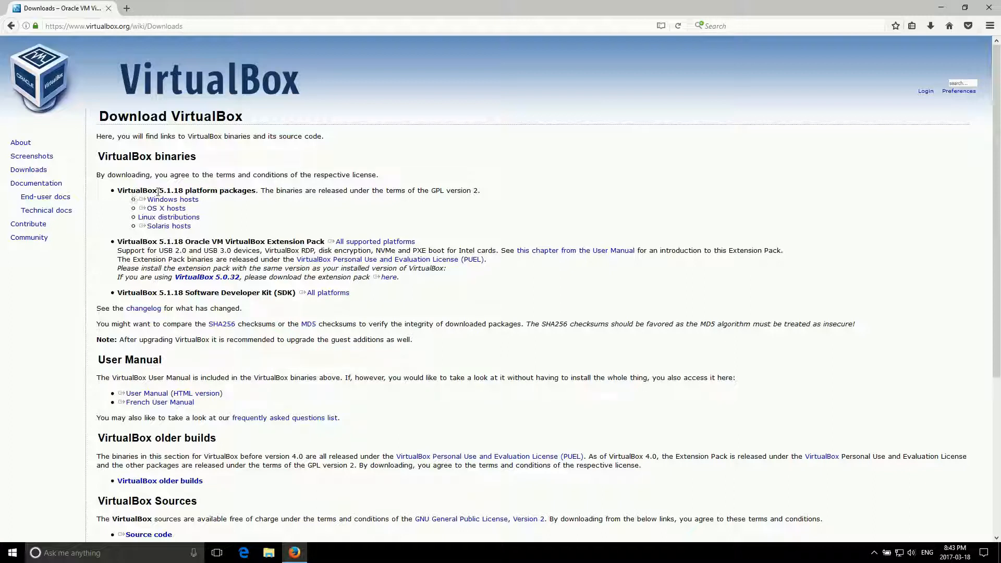
pyautogui.click(196, 202)
pyautogui.click(941, 10)
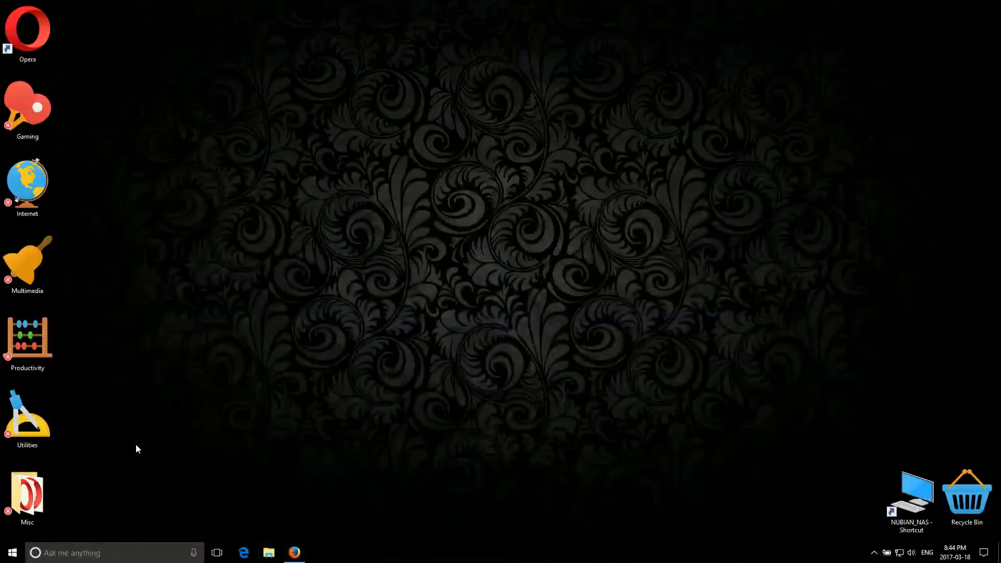
# Launch Oracle VM VirtualBox from the desktop Utilities folder and remove the Manjaro virtual machine, deleting all its files
pyautogui.doubleClick(26, 390)
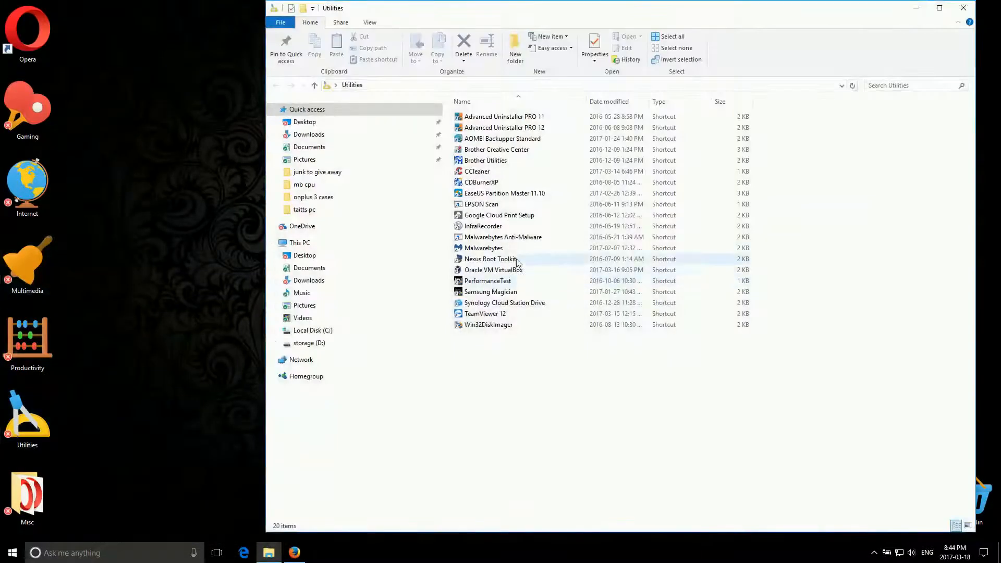
pyautogui.doubleClick(489, 270)
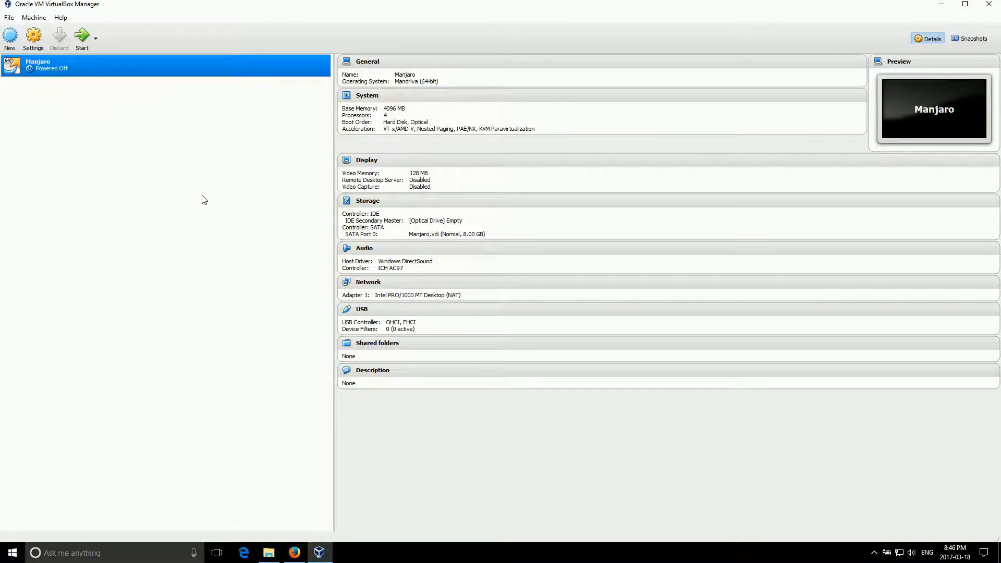
pyautogui.rightClick(60, 70)
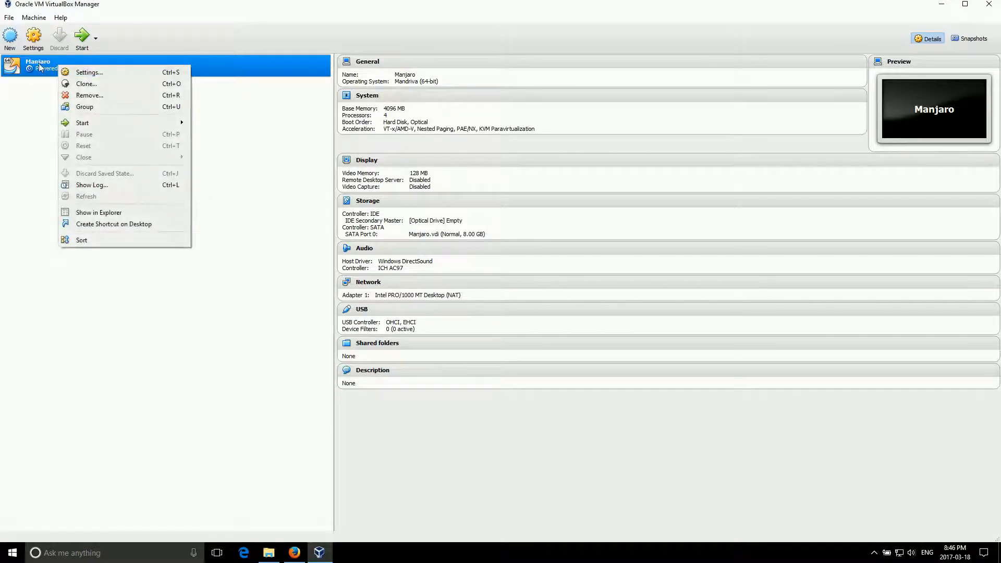
pyautogui.click(100, 95)
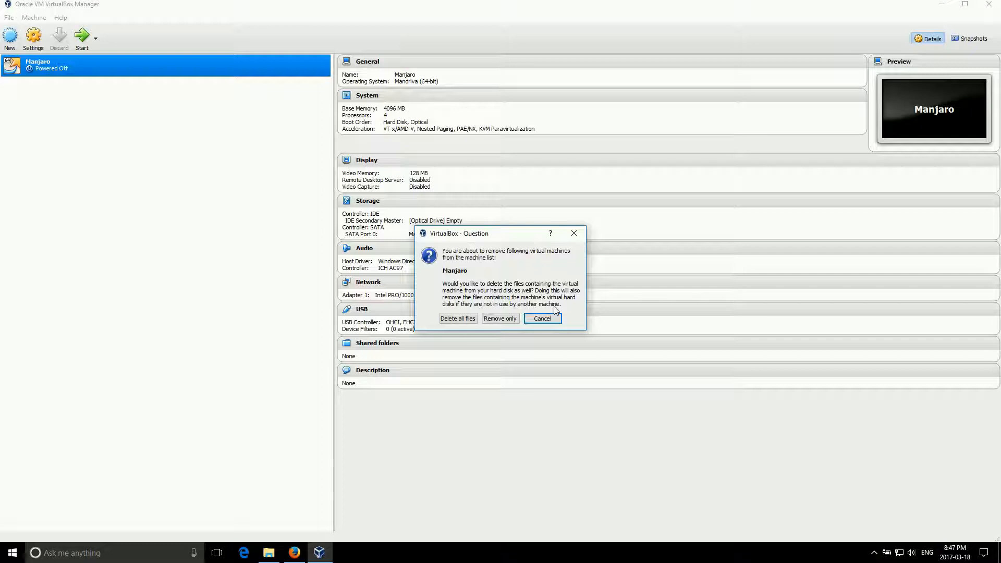
pyautogui.click(461, 318)
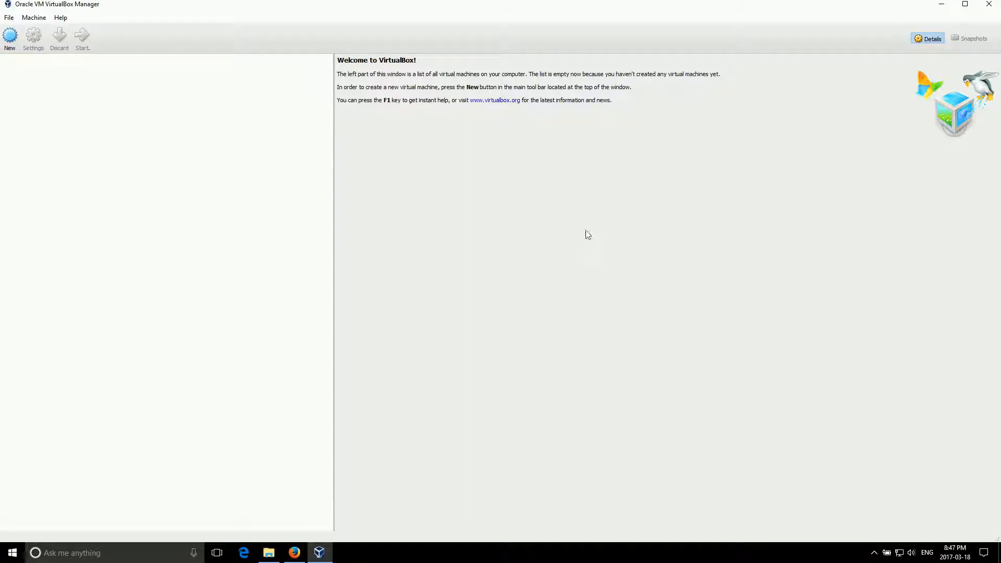
# Check for a newer version of VirtualBox and dismiss the result
pyautogui.click(9, 18)
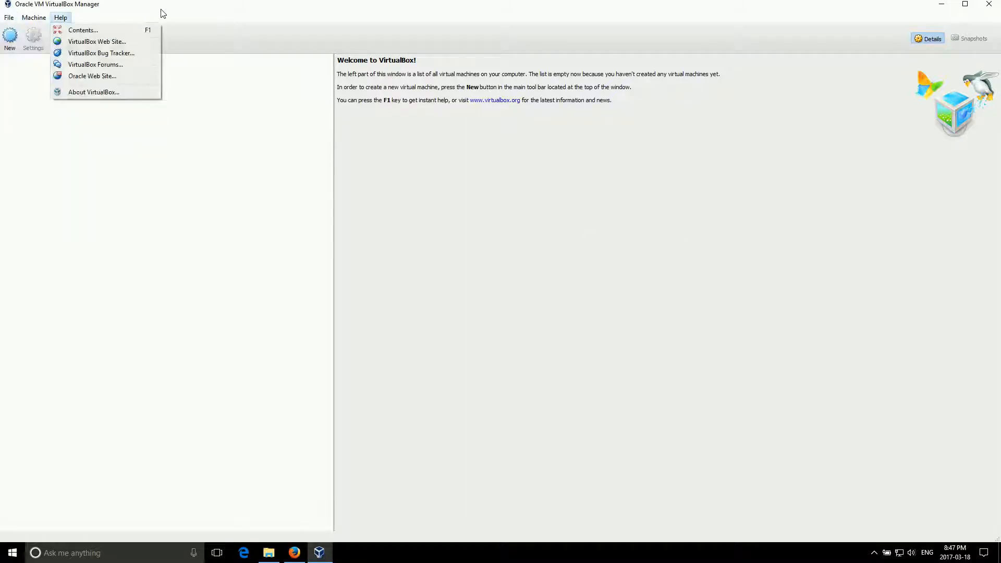
pyautogui.click(263, 23)
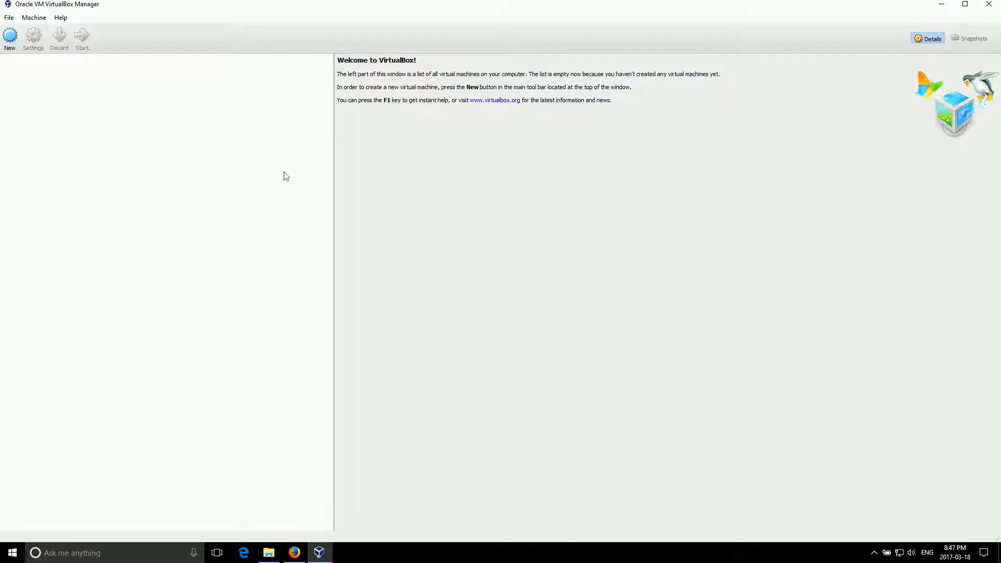
pyautogui.click(8, 18)
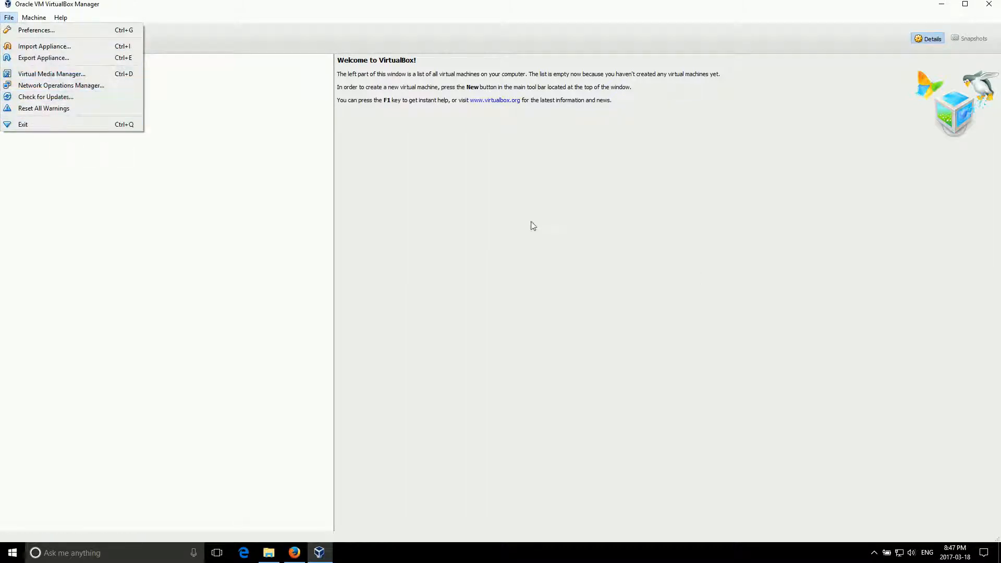
pyautogui.click(70, 96)
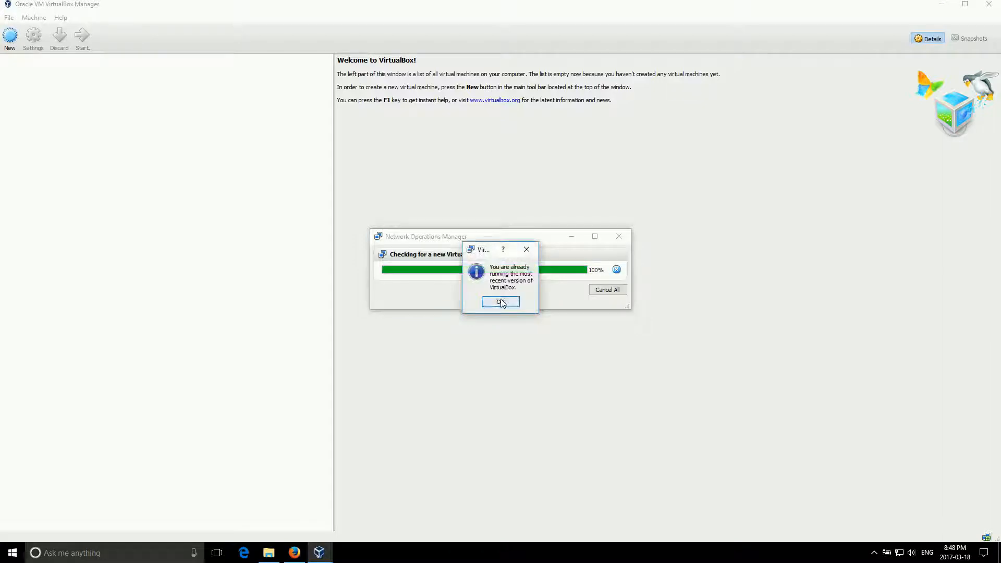
pyautogui.click(500, 301)
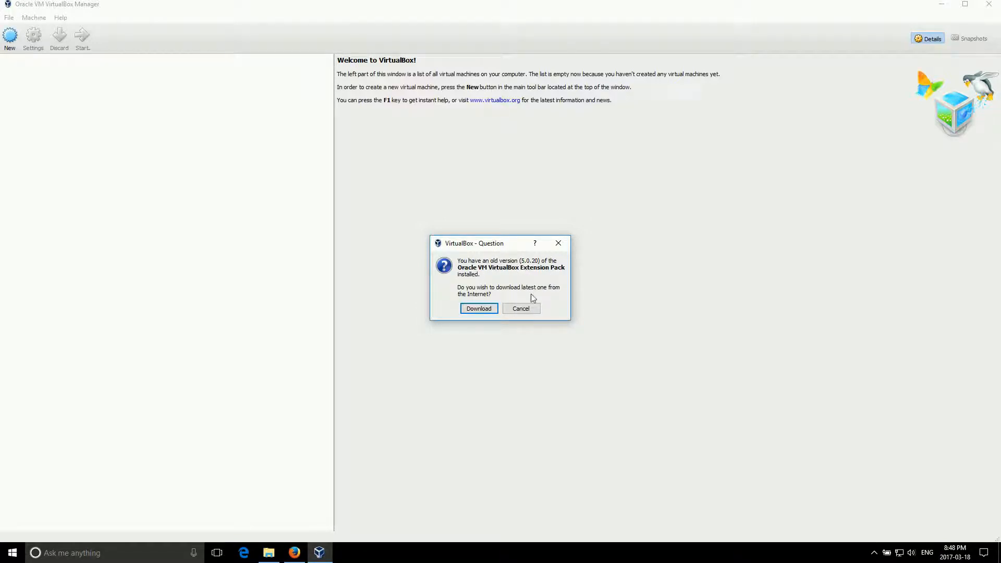
# Download the latest Oracle VM VirtualBox Extension Pack and upgrade to it, agreeing to the license and deleting the downloaded file
pyautogui.click(478, 309)
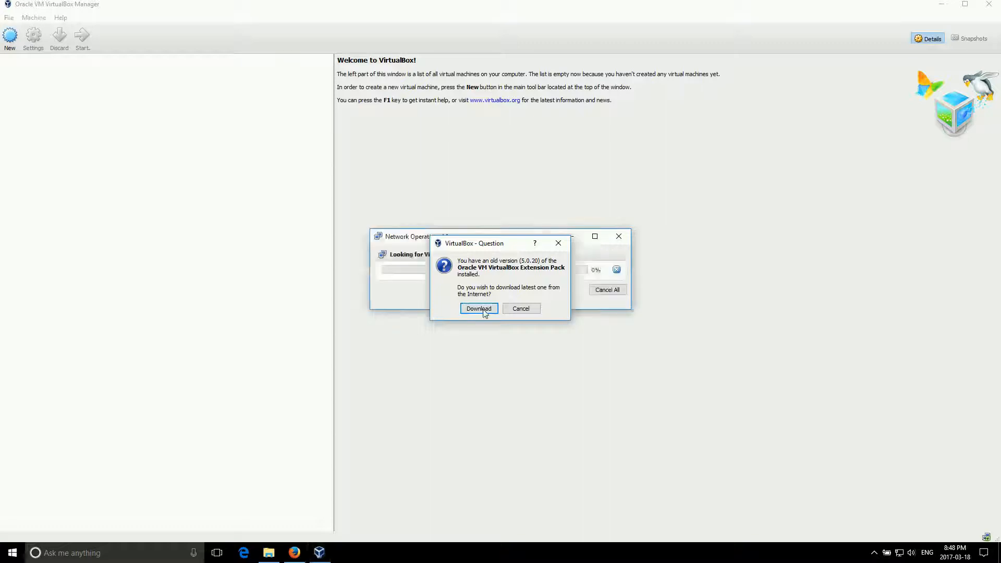
pyautogui.click(476, 306)
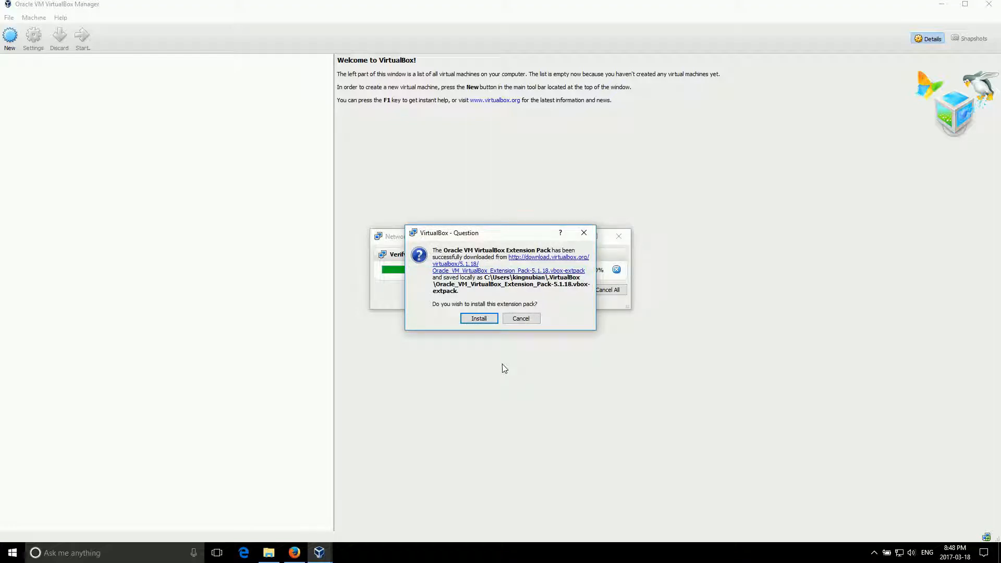
pyautogui.click(480, 319)
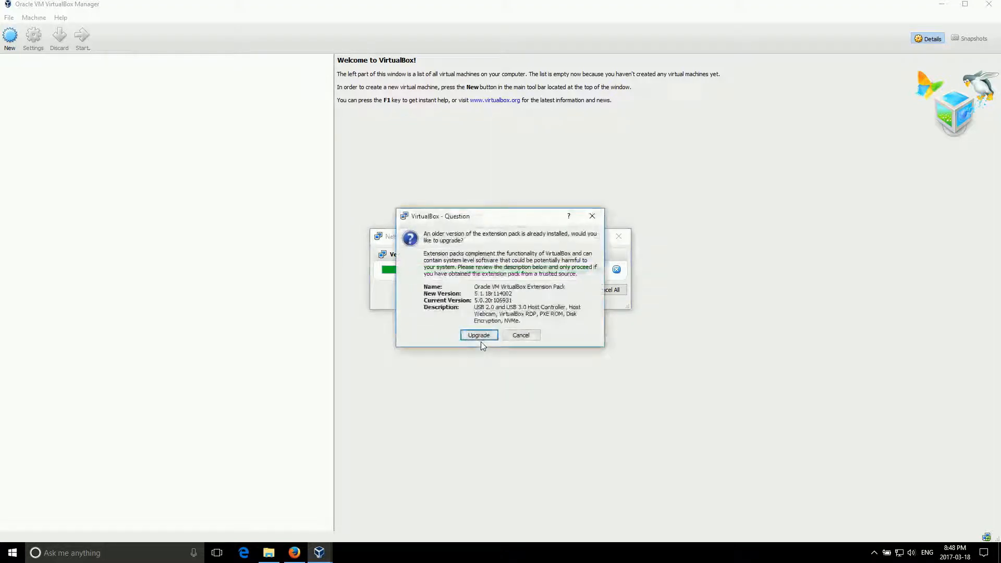
pyautogui.click(478, 335)
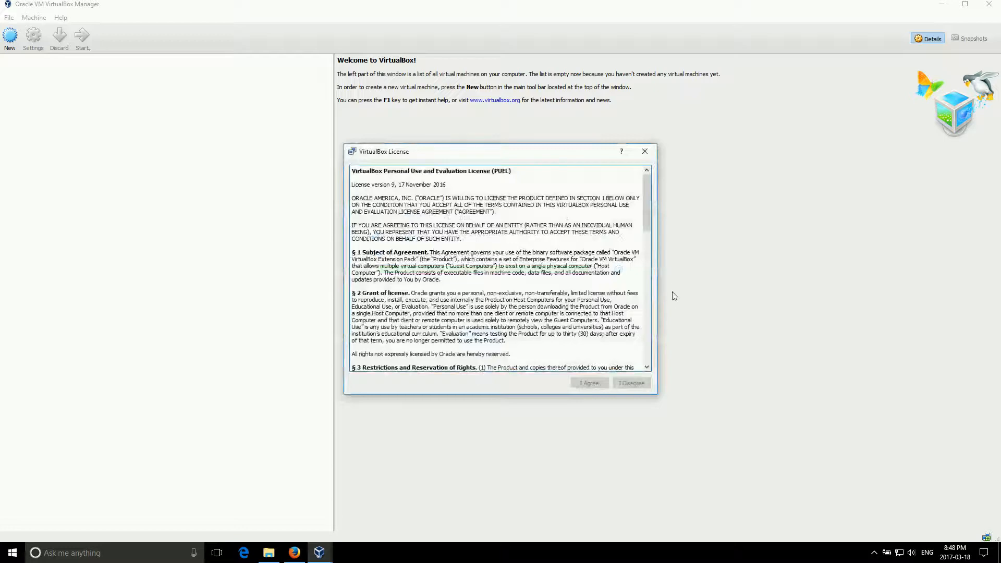
pyautogui.moveTo(646, 211); pyautogui.dragTo(661, 372)
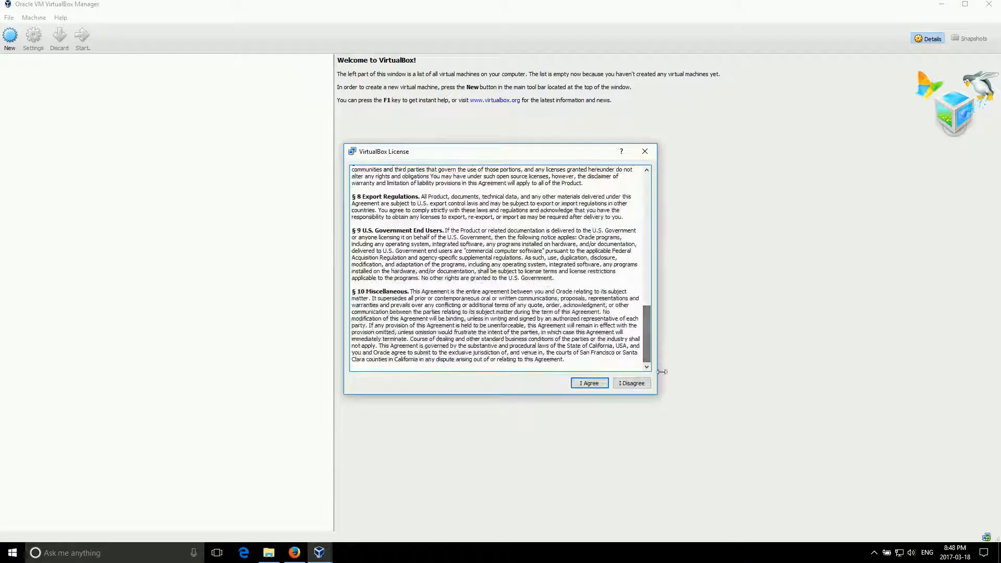
pyautogui.click(594, 385)
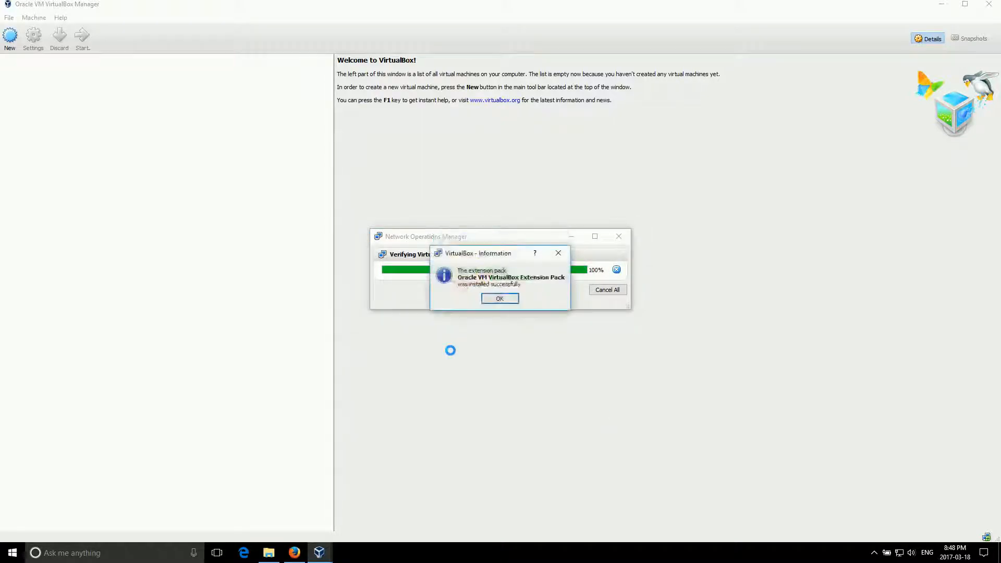
pyautogui.click(499, 299)
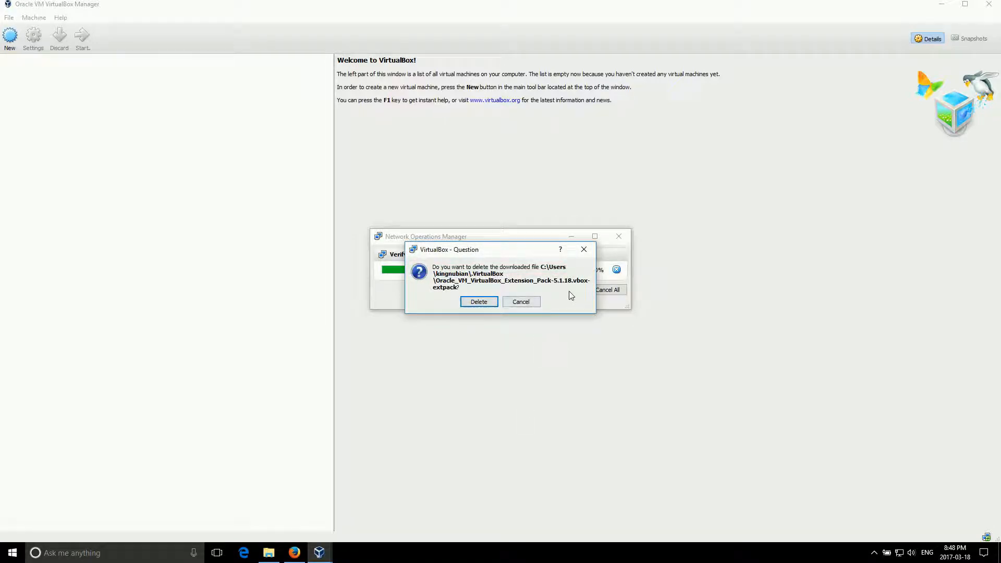
pyautogui.click(478, 302)
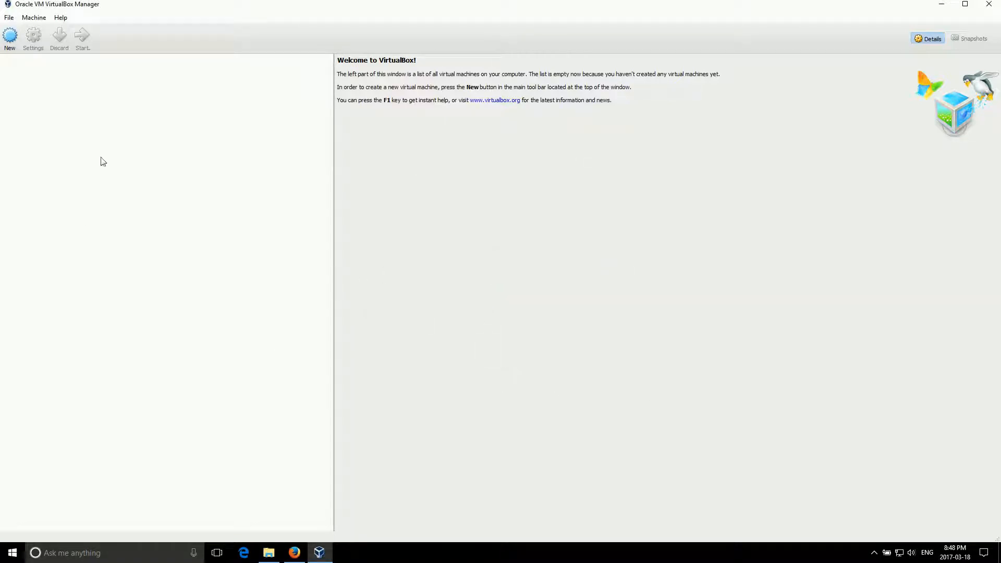
# Examine the General, Input and Update preferences, including the available update check intervals
pyautogui.click(8, 17)
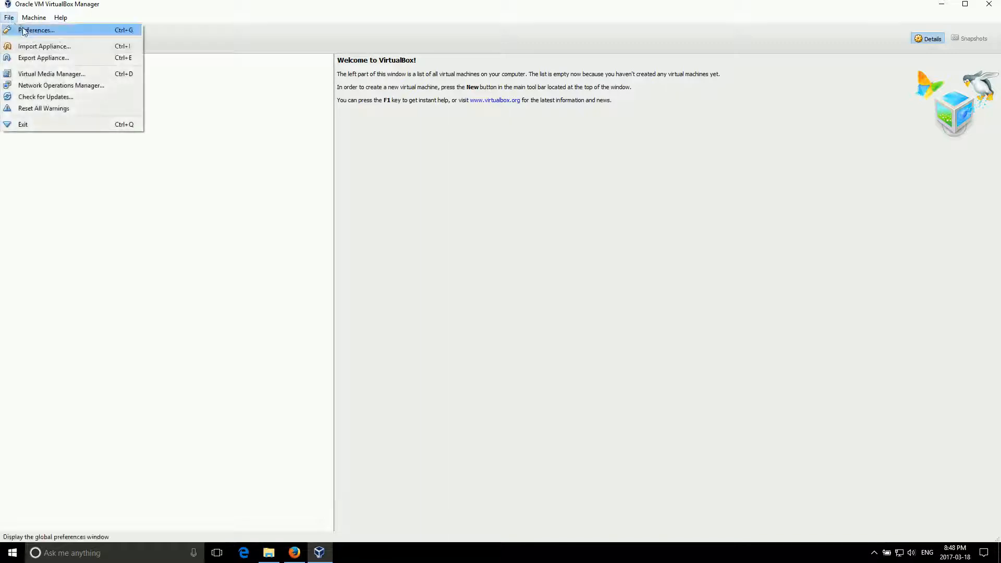
pyautogui.click(24, 32)
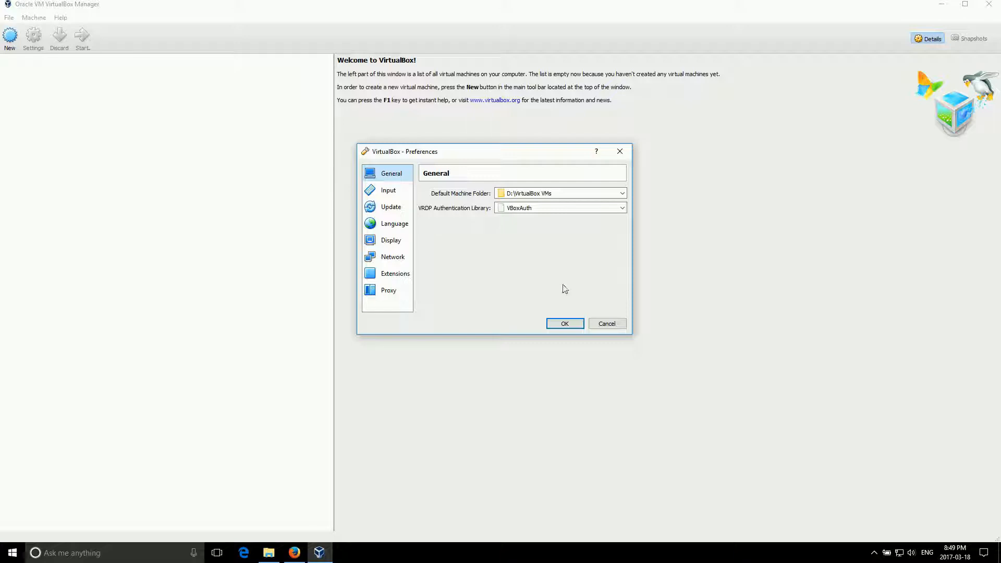
pyautogui.click(380, 190)
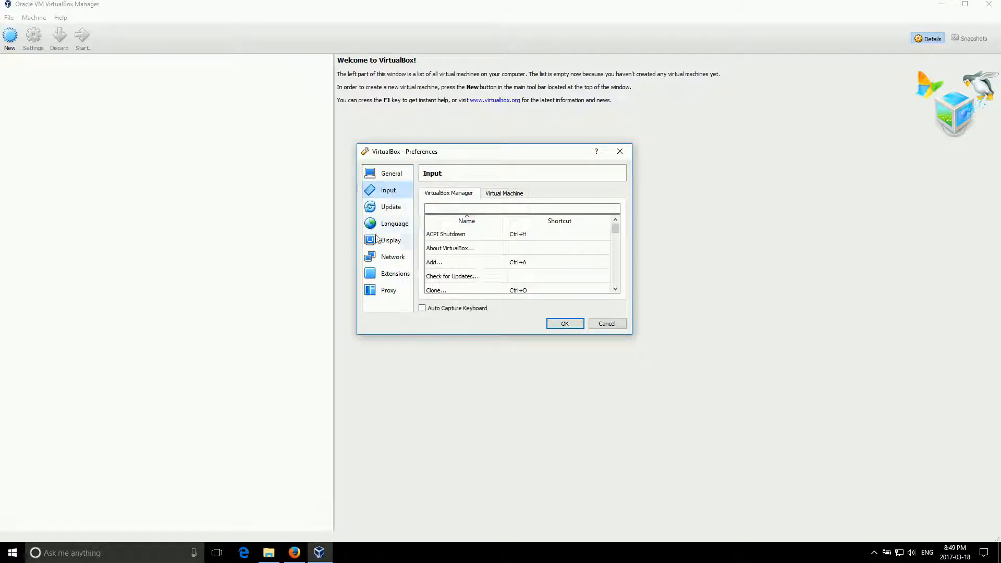
pyautogui.click(392, 207)
pyautogui.click(388, 192)
pyautogui.click(381, 211)
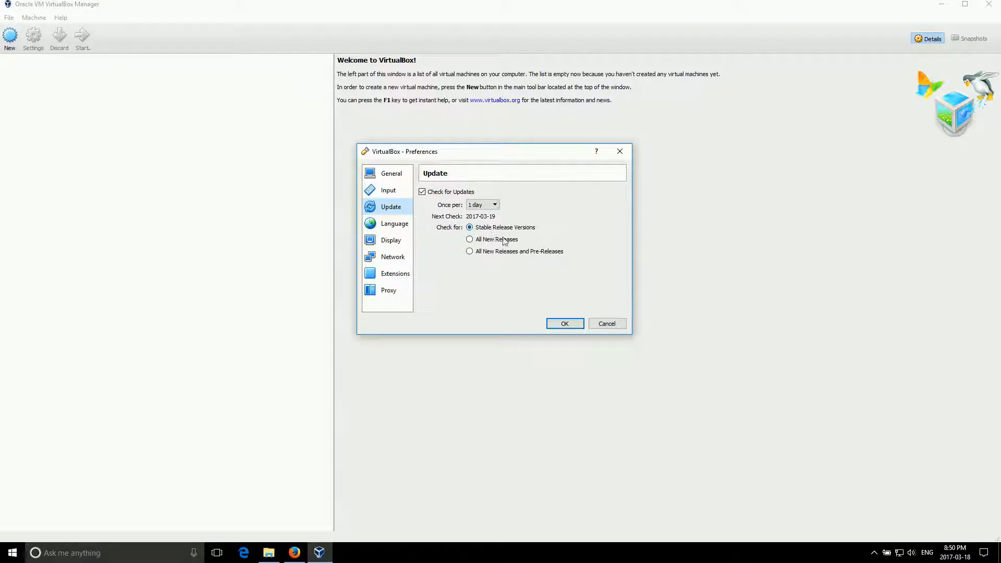
pyautogui.click(495, 205)
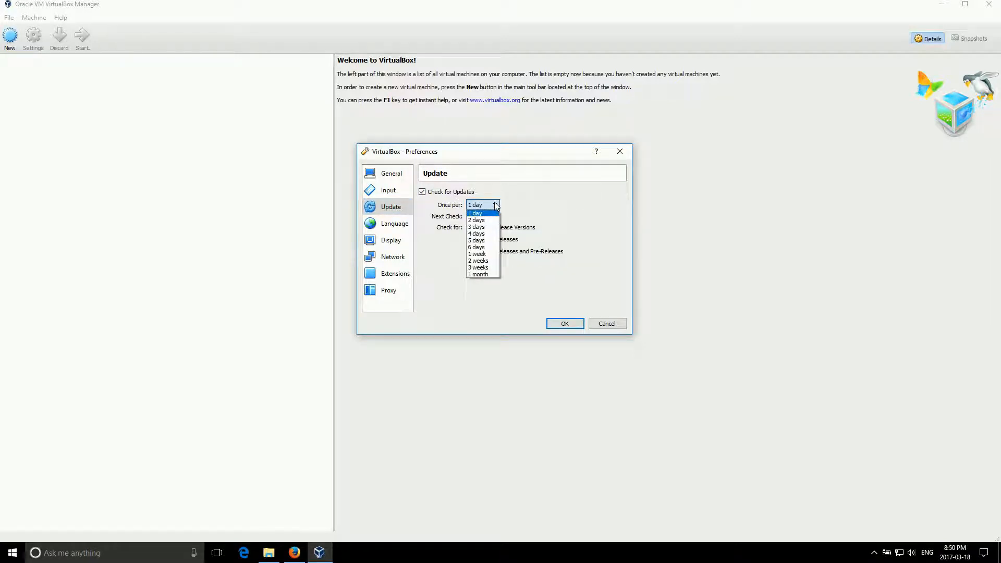
pyautogui.click(494, 205)
# Examine the Language, Display, Network, Extensions and Proxy preferences, and close the preferences without saving
pyautogui.click(385, 224)
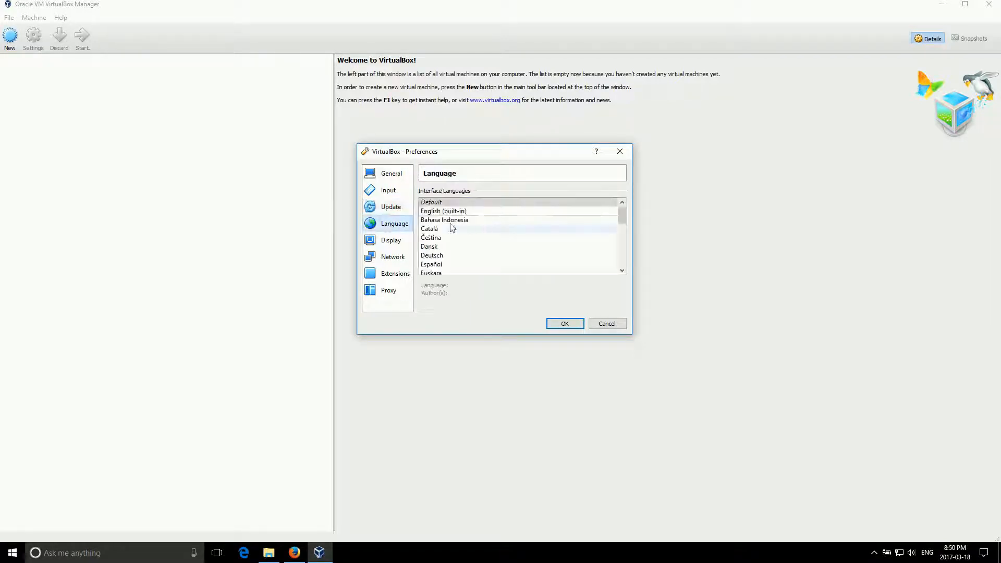
pyautogui.click(391, 241)
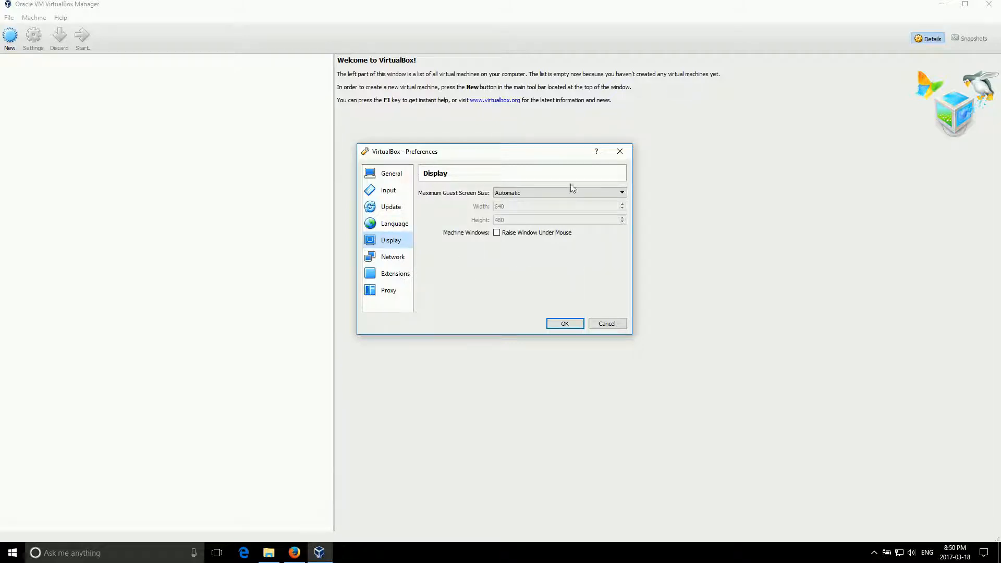
pyautogui.click(394, 258)
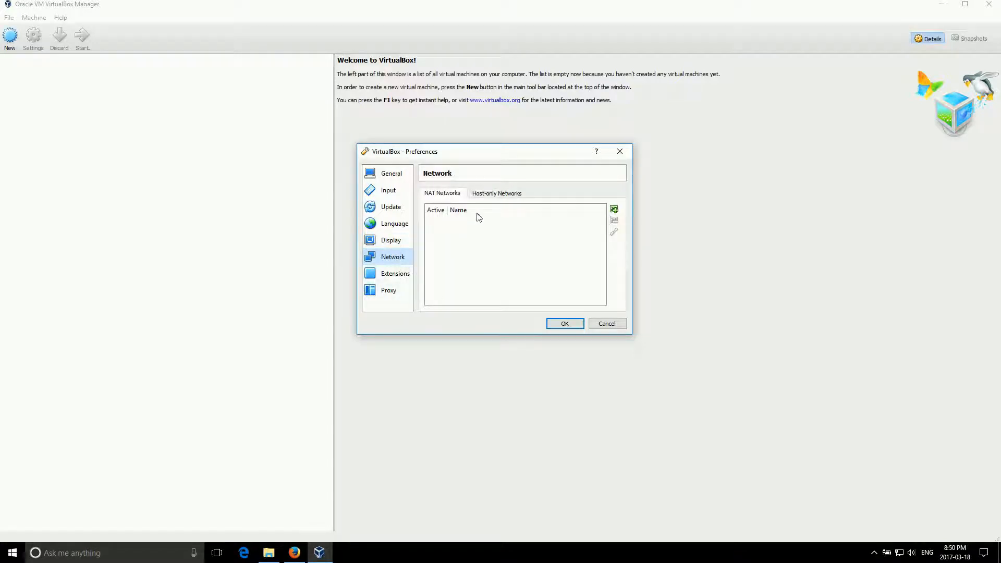
pyautogui.click(490, 196)
pyautogui.click(435, 193)
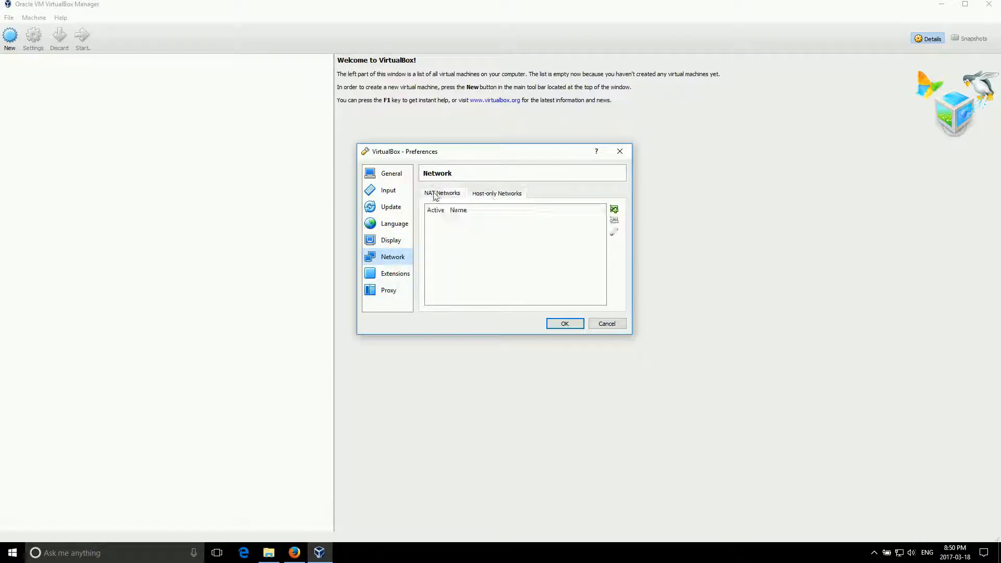
pyautogui.click(389, 274)
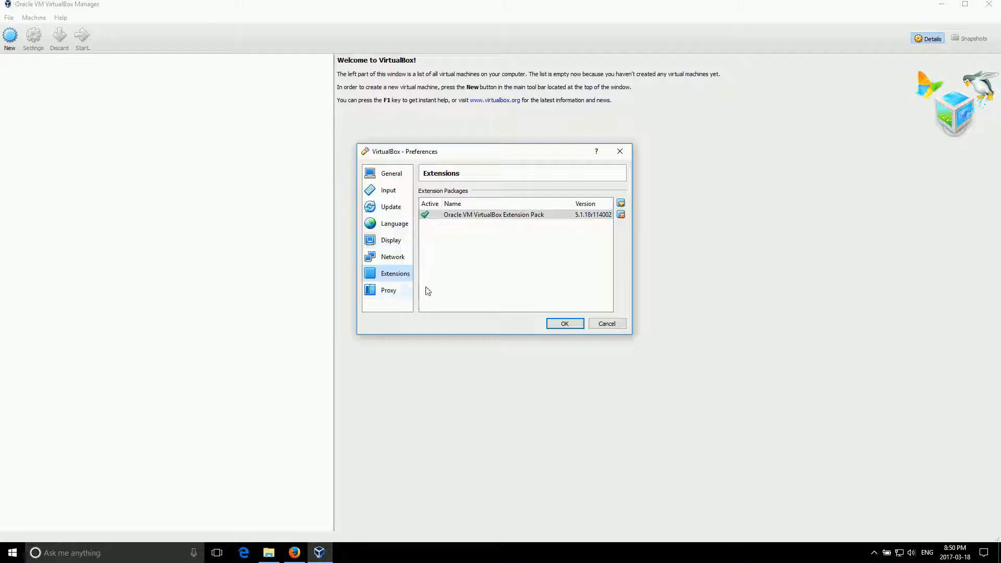
pyautogui.click(389, 291)
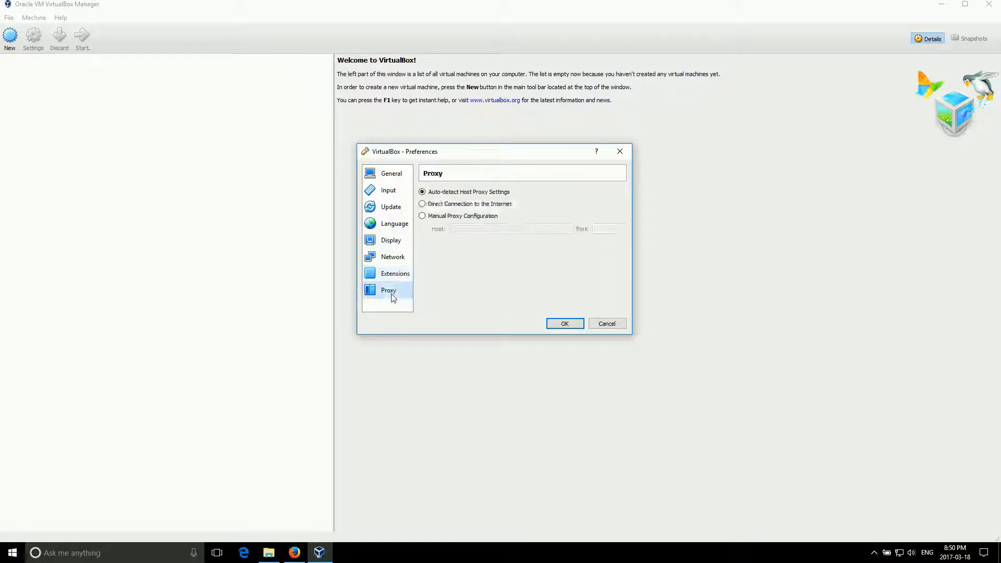
pyautogui.click(612, 324)
# Look over the Virtual Media Manager and close it, and review the remaining application-level commands without running any
pyautogui.click(9, 18)
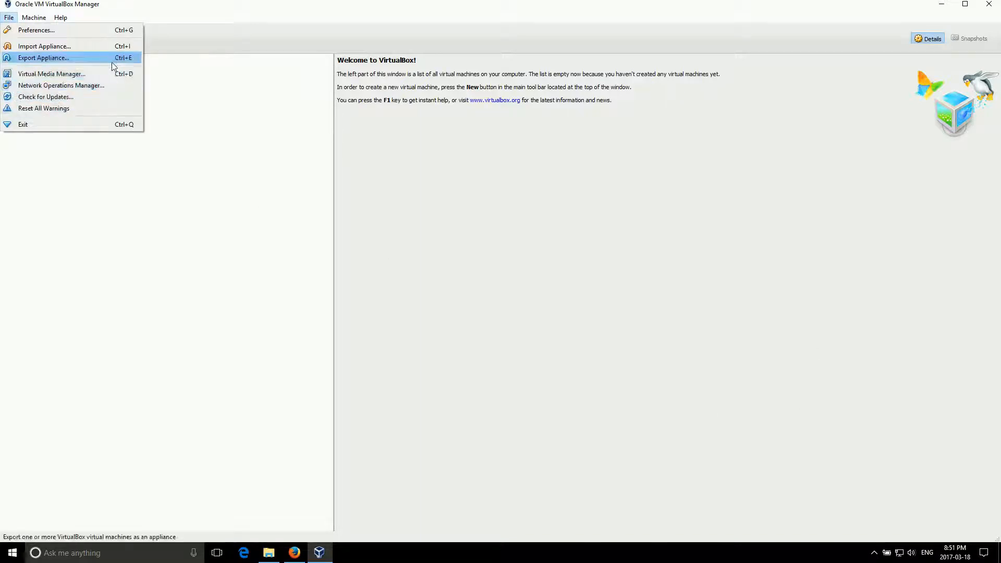
pyautogui.click(100, 77)
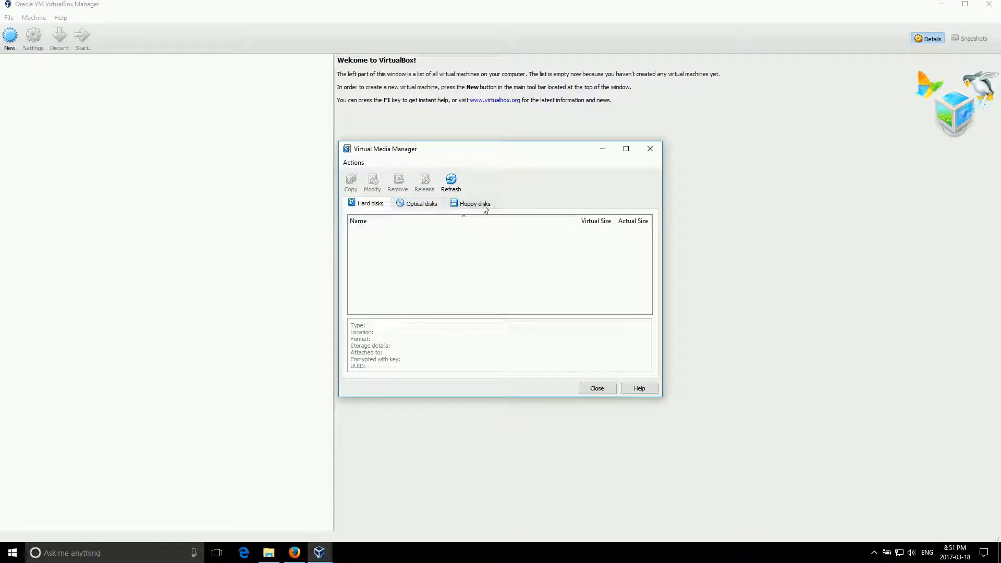
pyautogui.click(650, 148)
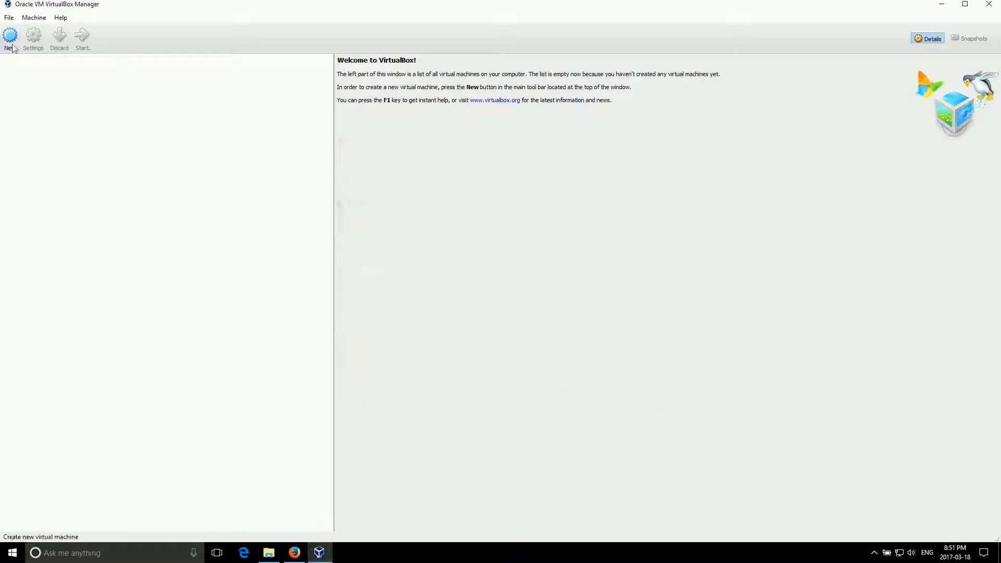
pyautogui.click(9, 18)
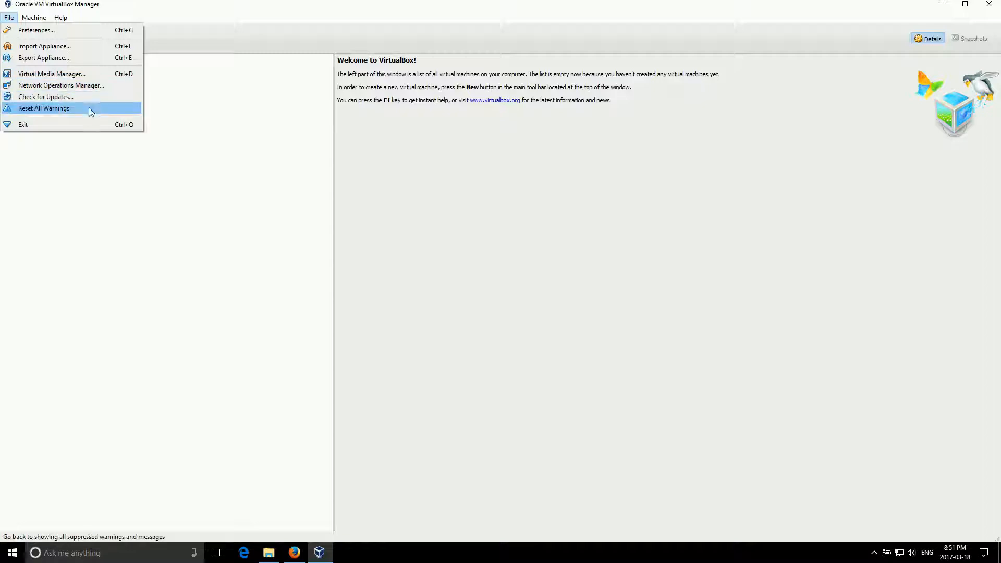
pyautogui.click(96, 262)
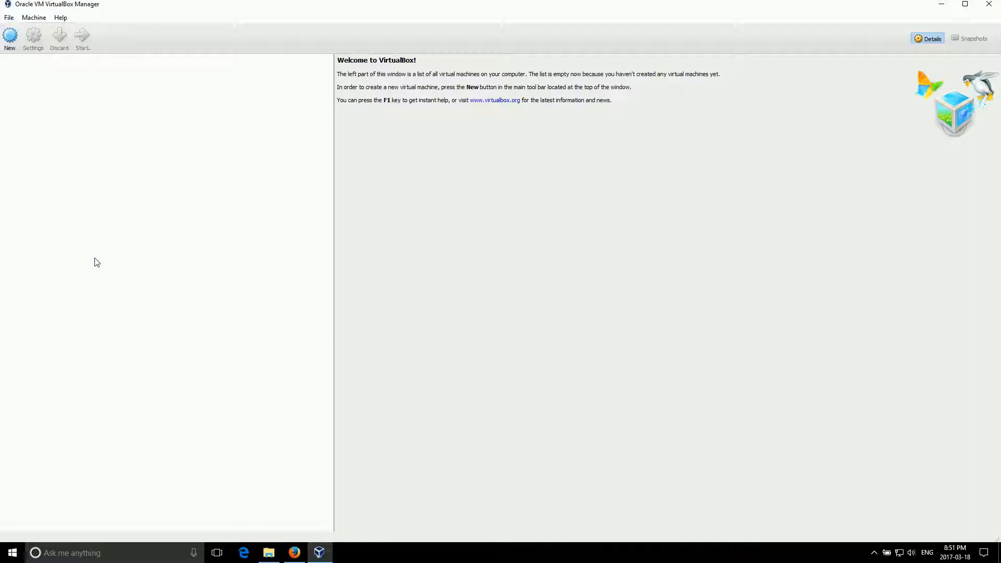
# Start a new virtual machine named Test Machine 1 with Linux as the operating system type
pyautogui.click(10, 37)
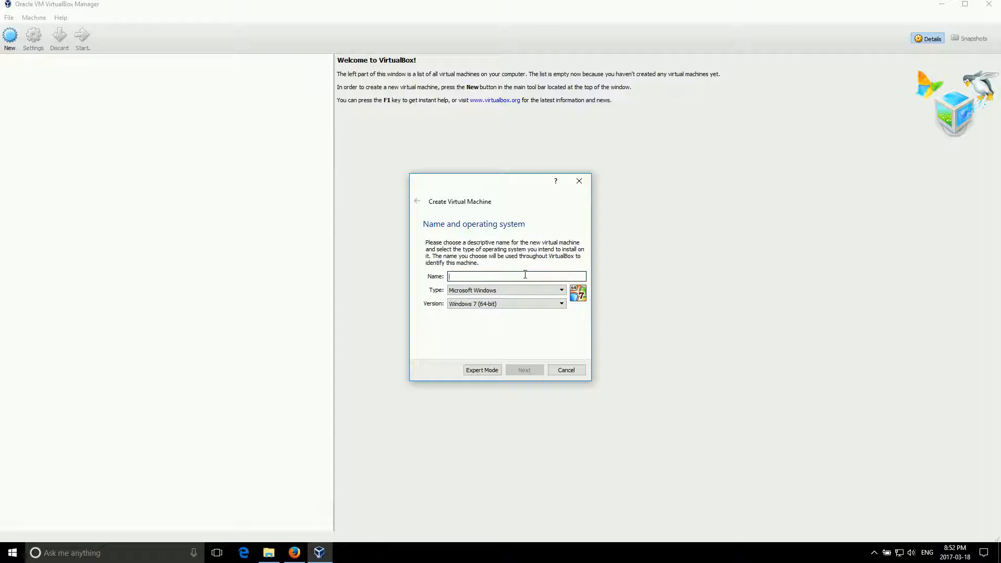
pyautogui.write('Test Machine 1')
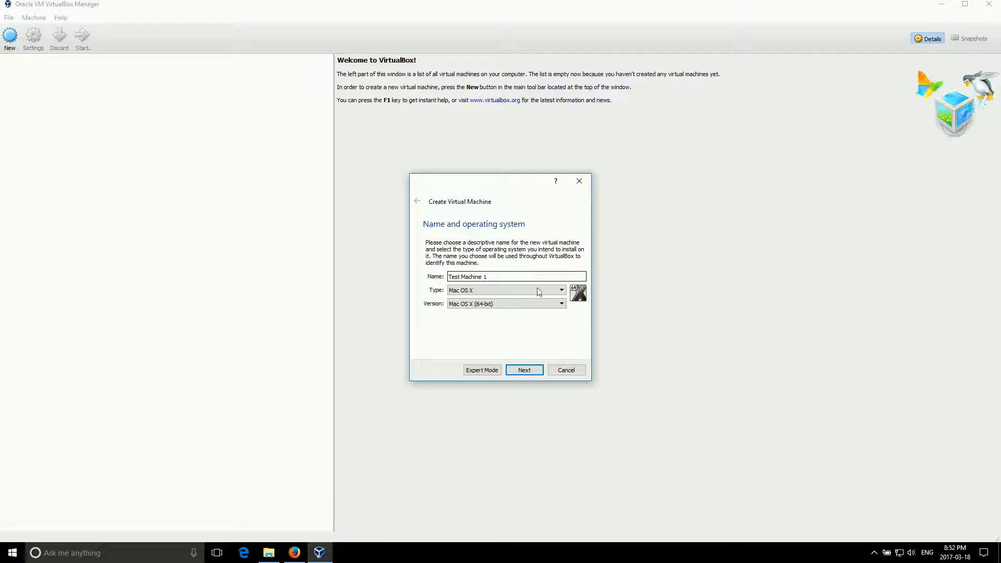
pyautogui.click(540, 291)
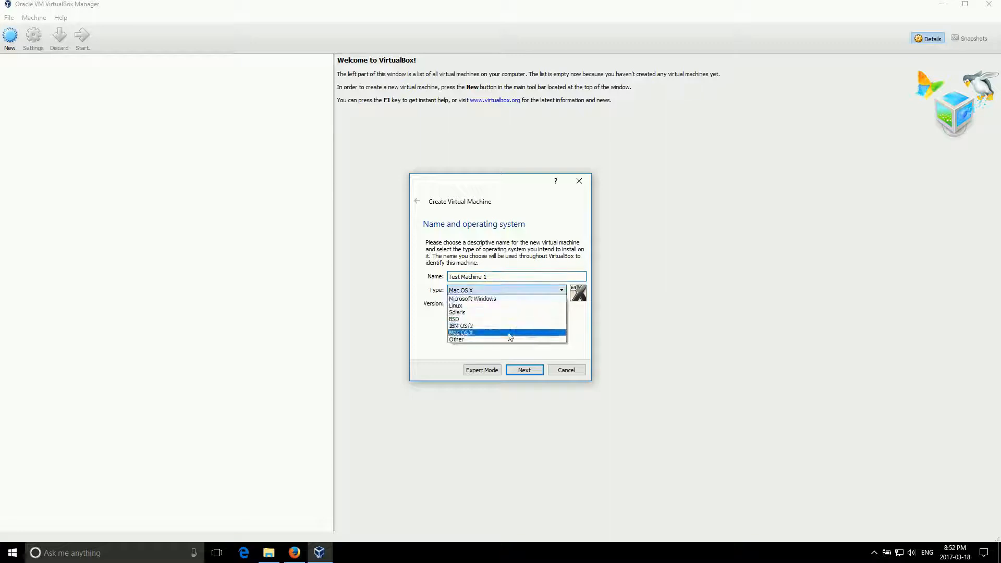
pyautogui.click(461, 306)
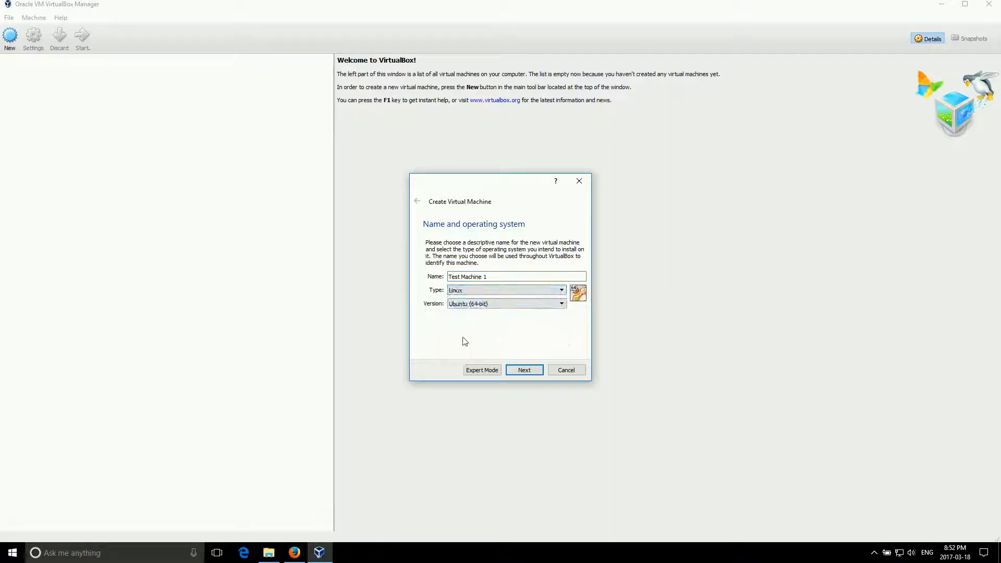
# Look through the available Linux versions, keep Ubuntu (64-bit) and continue to the memory size
pyautogui.click(563, 309)
pyautogui.moveTo(561, 356); pyautogui.dragTo(560, 330)
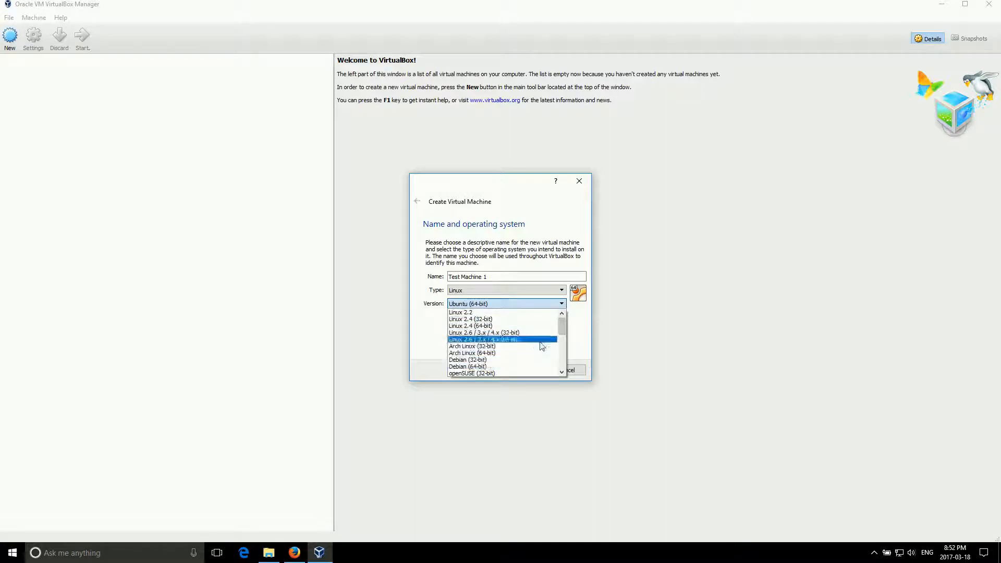
pyautogui.moveTo(562, 327); pyautogui.dragTo(561, 367)
pyautogui.scroll(2, 508, 315)
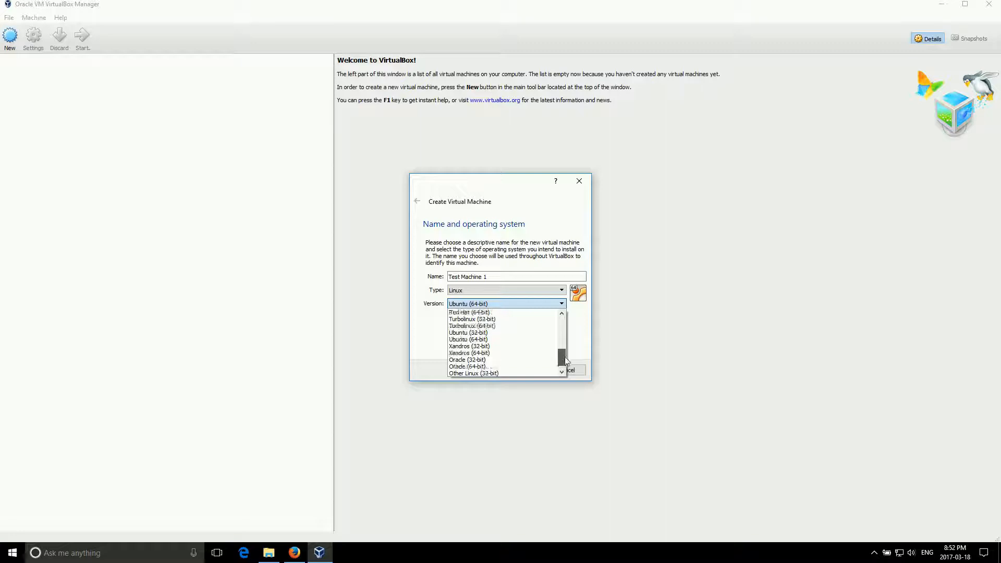
pyautogui.click(504, 305)
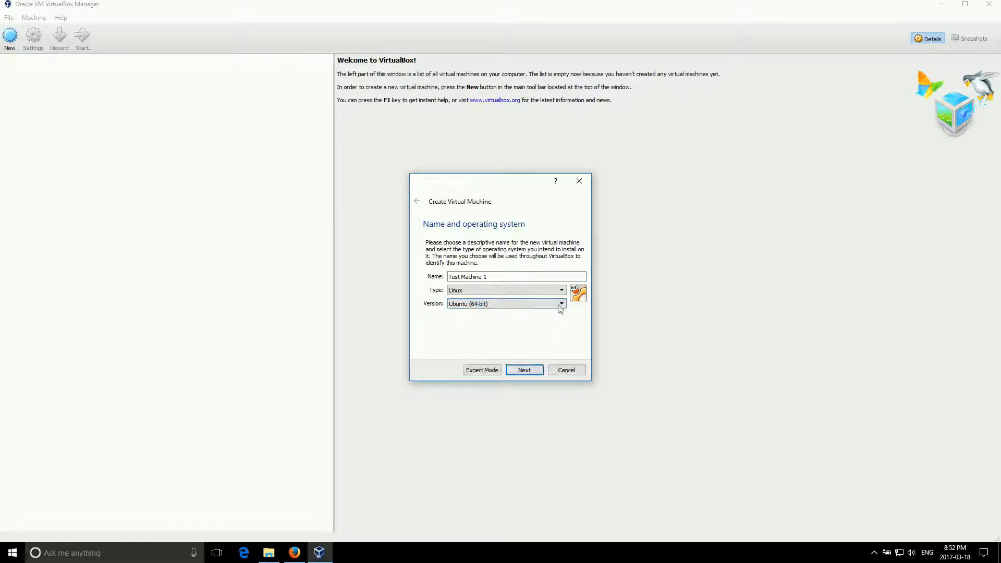
pyautogui.click(527, 304)
pyautogui.moveTo(563, 348); pyautogui.dragTo(563, 339)
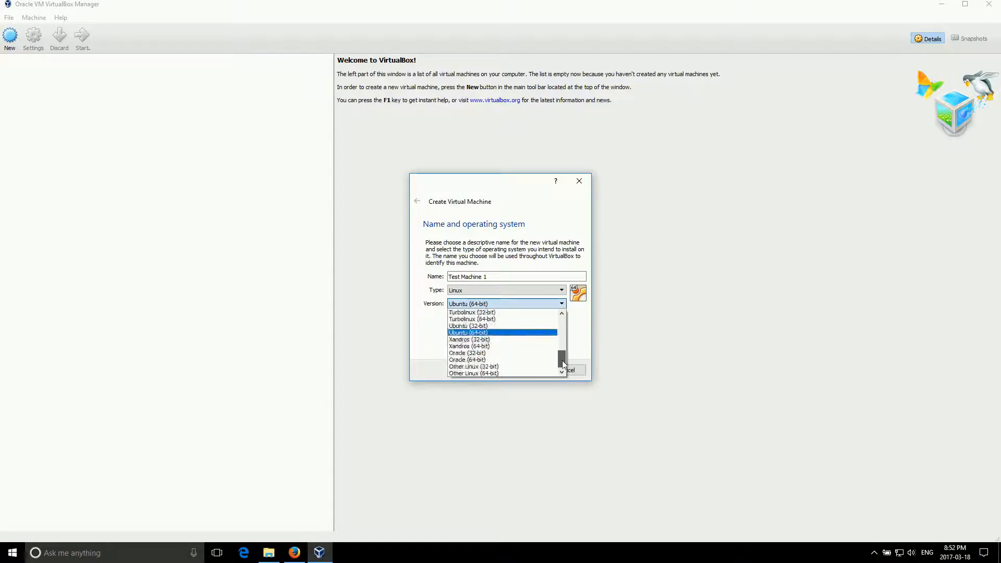
pyautogui.click(520, 305)
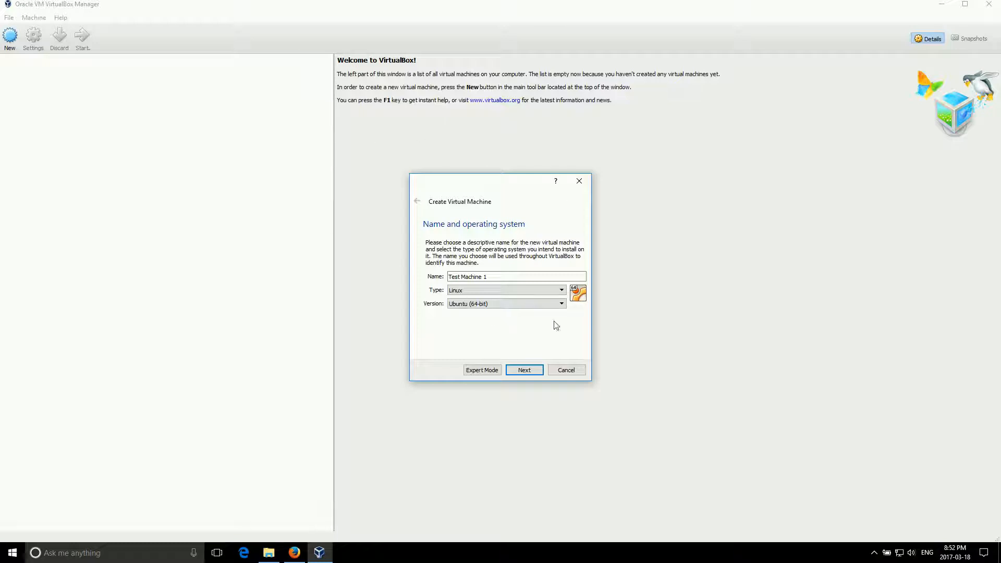
pyautogui.click(524, 371)
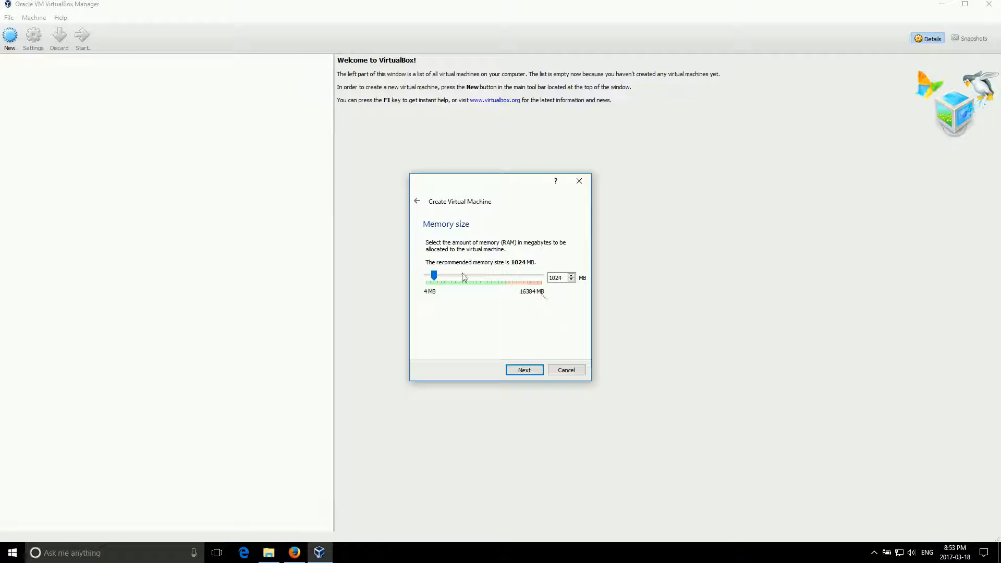
# Allocate 4096 MB of memory to the new virtual machine and continue to the hard disk options
pyautogui.moveTo(434, 276); pyautogui.dragTo(456, 276)
pyautogui.click(562, 277)
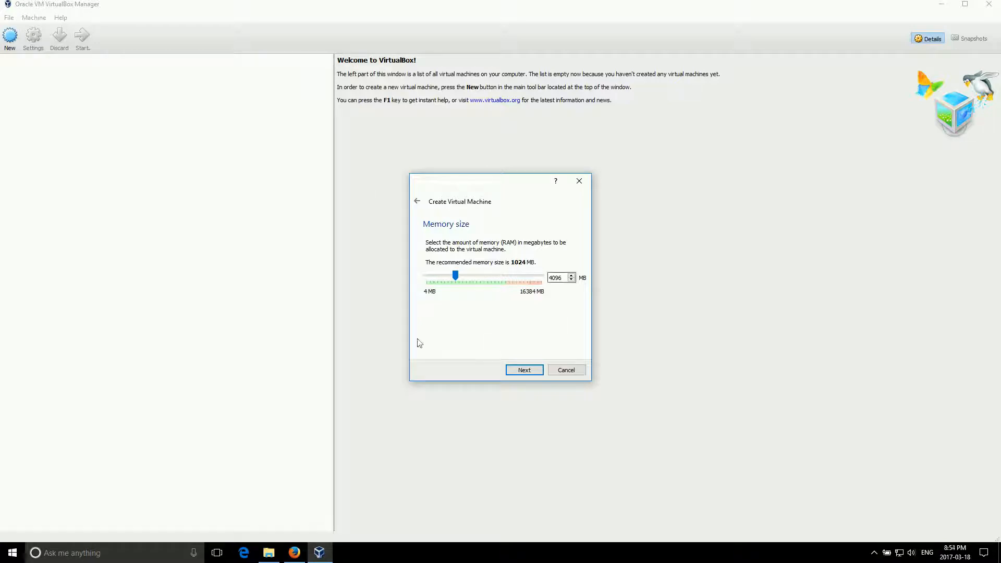
pyautogui.click(536, 371)
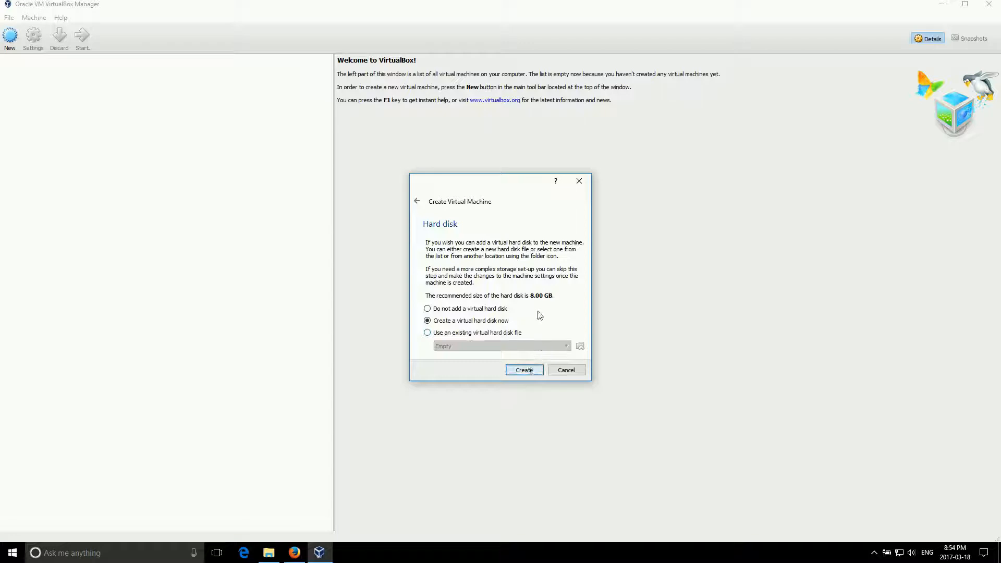
# Choose a new VDI virtual hard disk with dynamically allocated storage, dismissing the Daily Health Check notification
pyautogui.click(523, 369)
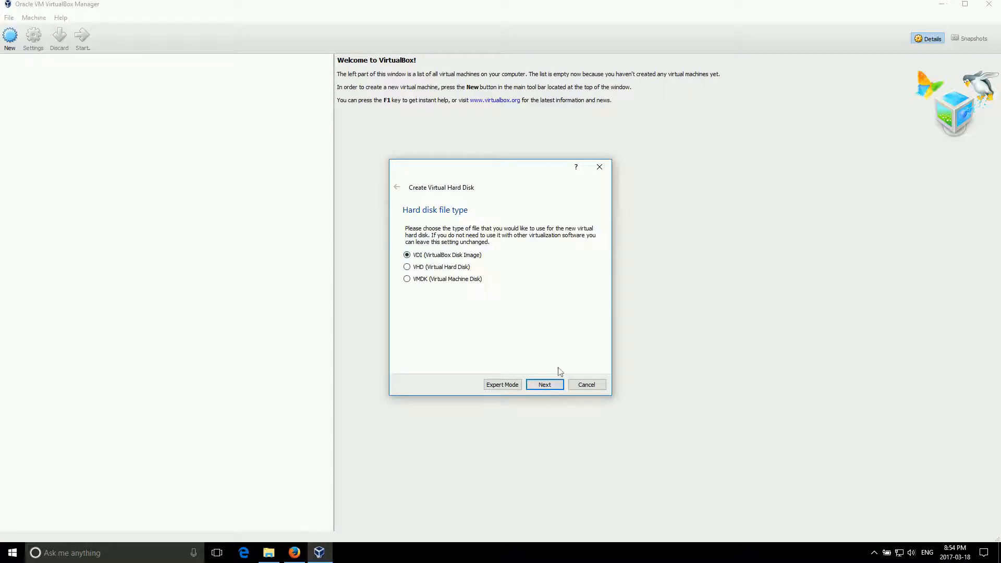
pyautogui.click(557, 386)
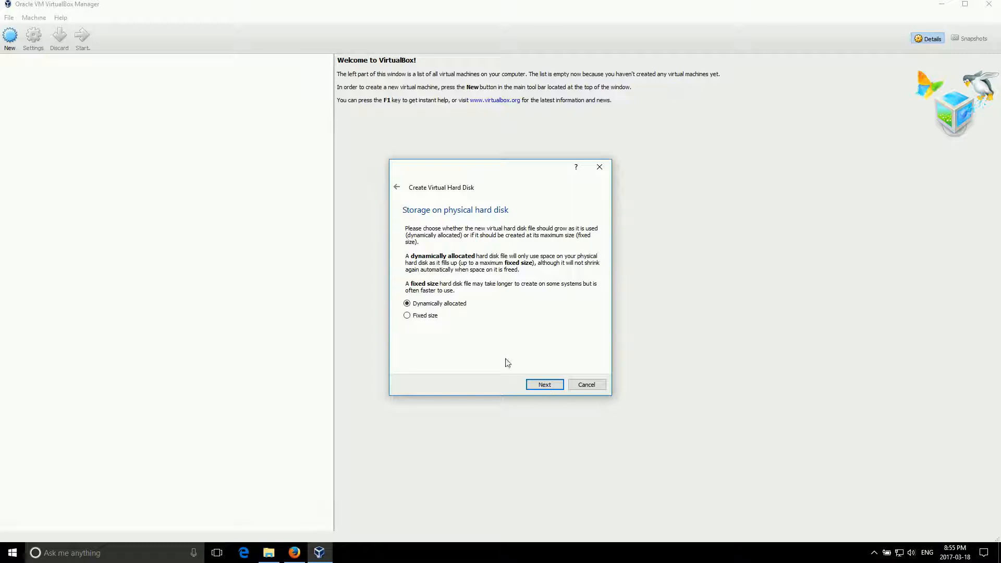
pyautogui.click(407, 315)
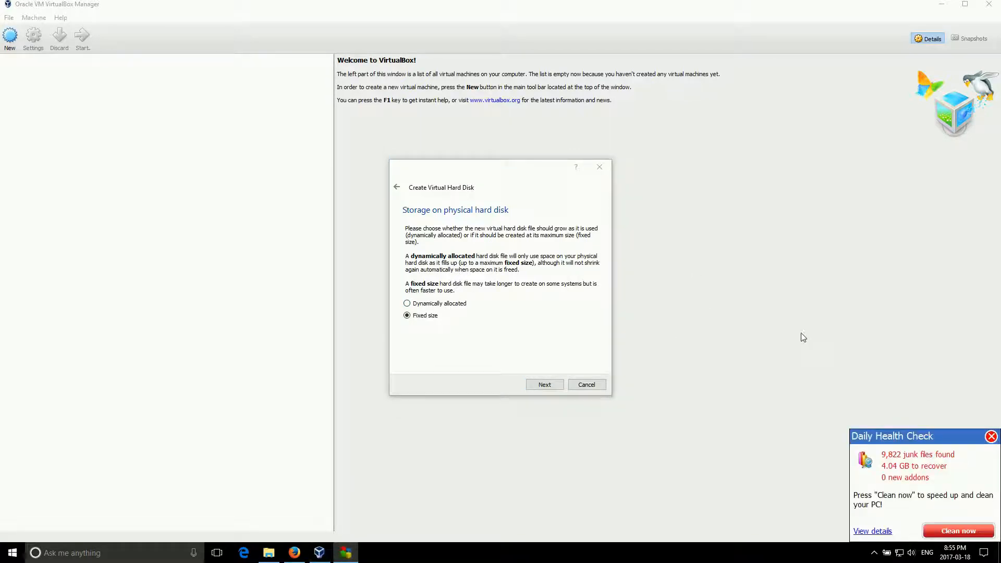
pyautogui.click(990, 436)
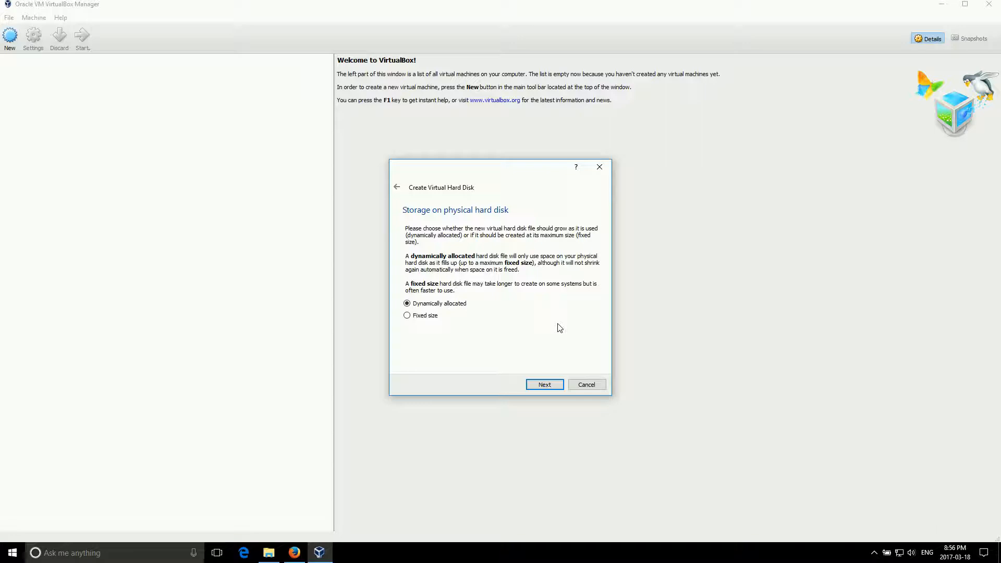
pyautogui.click(547, 385)
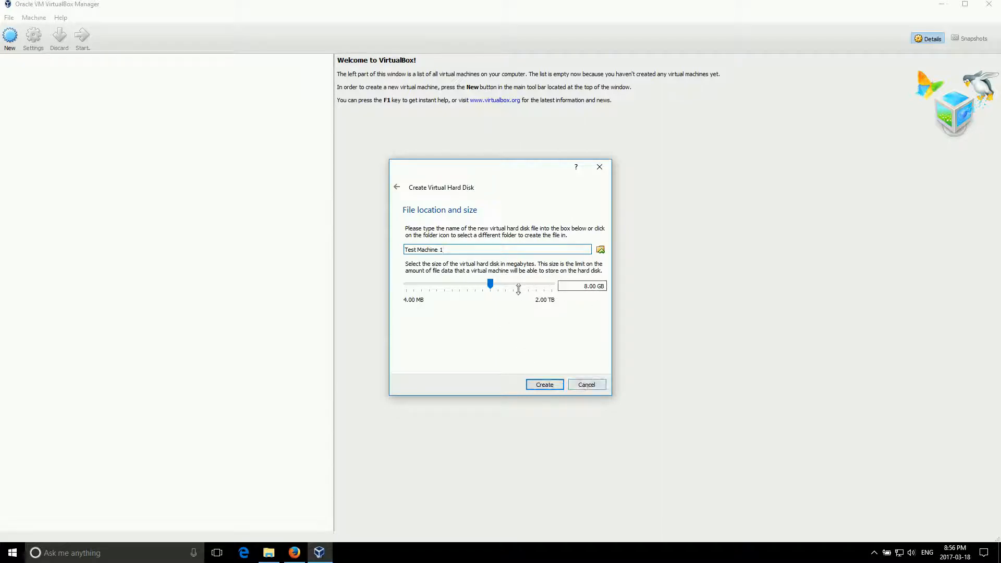
# Enter 20.00 as the virtual hard disk's size and create the disk for Test Machine 1
pyautogui.moveTo(518, 288)
pyautogui.moveTo(491, 285); pyautogui.dragTo(505, 290)
pyautogui.moveTo(582, 285); pyautogui.dragTo(608, 286)
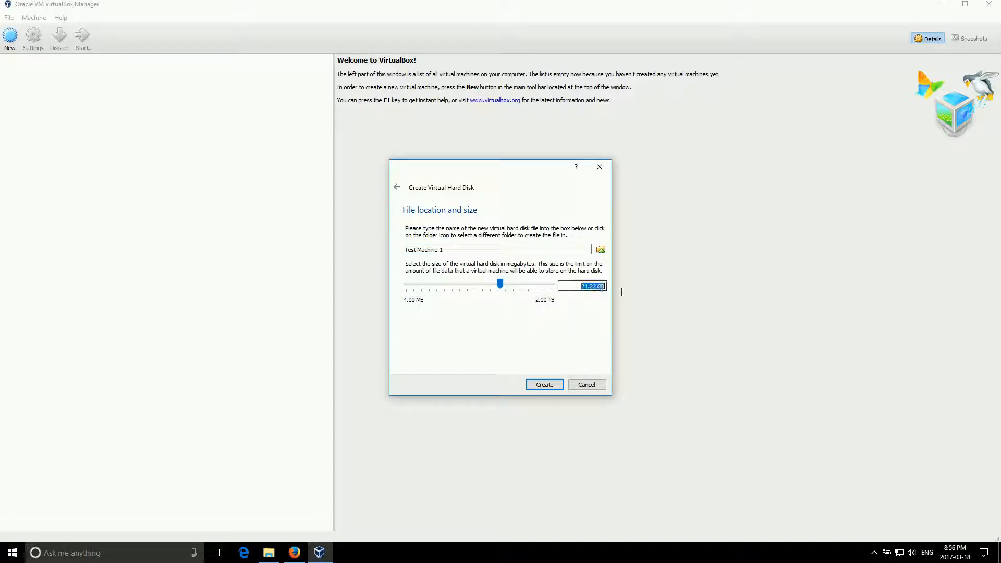
pyautogui.write('20.00')
pyautogui.press('Return')
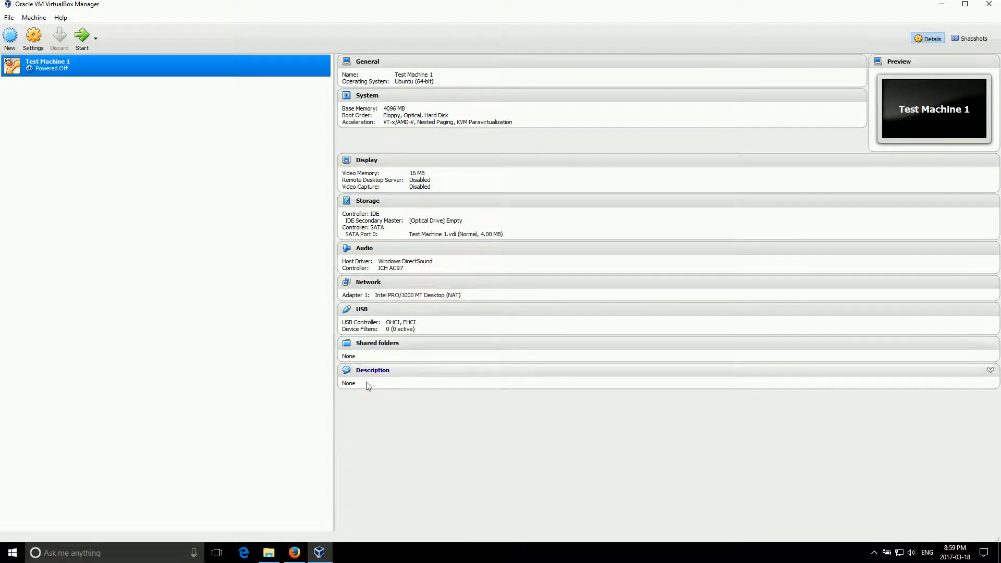
# Open the settings of Test Machine 1, then enlarge and reposition the settings window
pyautogui.rightClick(73, 74)
pyautogui.click(87, 76)
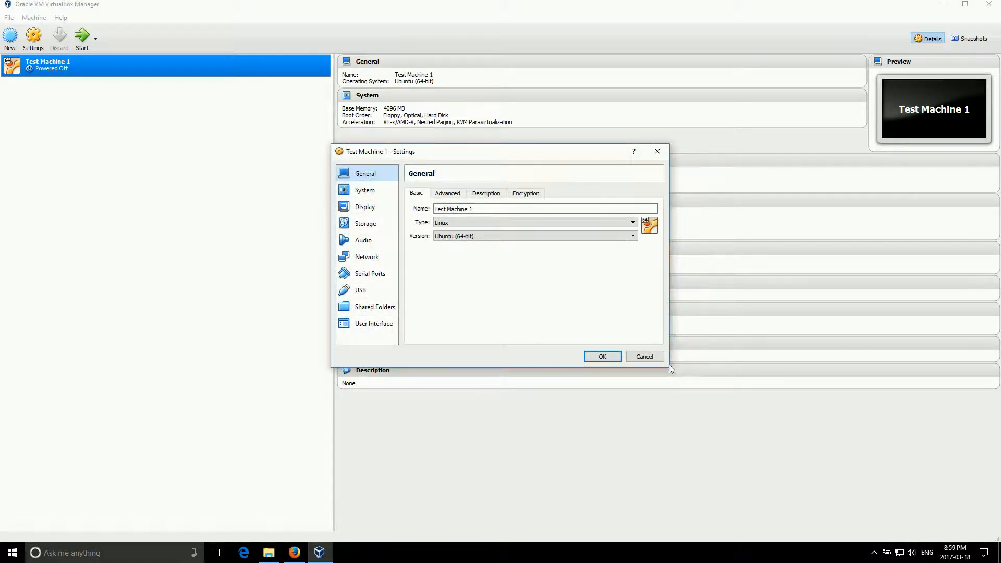
pyautogui.moveTo(669, 368); pyautogui.dragTo(886, 495)
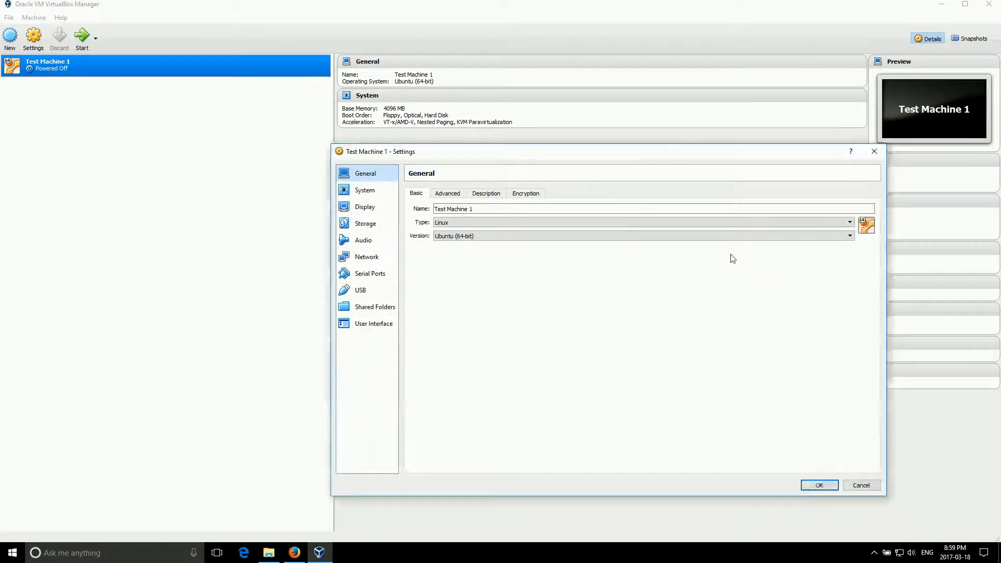
pyautogui.moveTo(605, 158); pyautogui.dragTo(469, 40)
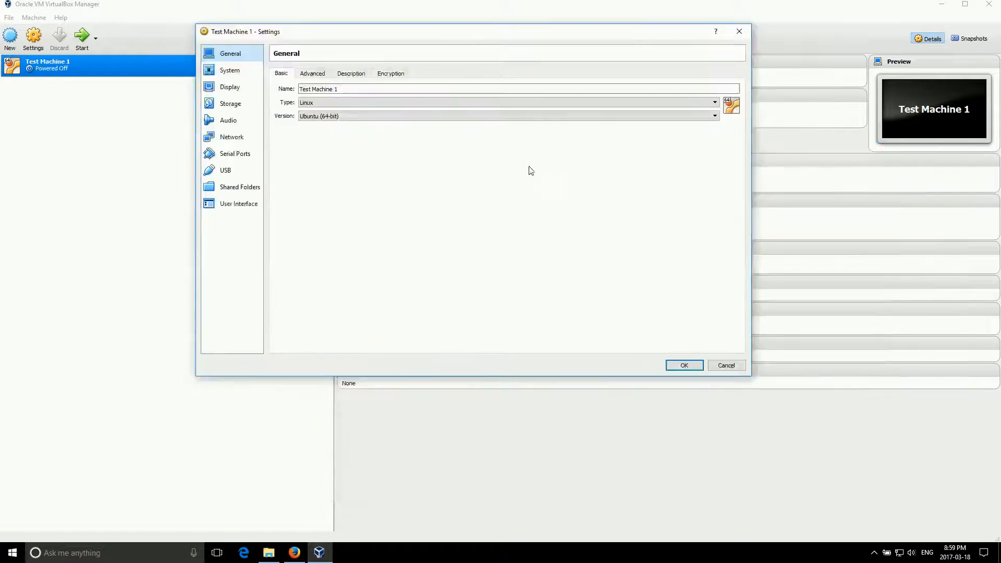
# Examine the Advanced, Description and Encryption options in the machine's General settings
pyautogui.click(311, 75)
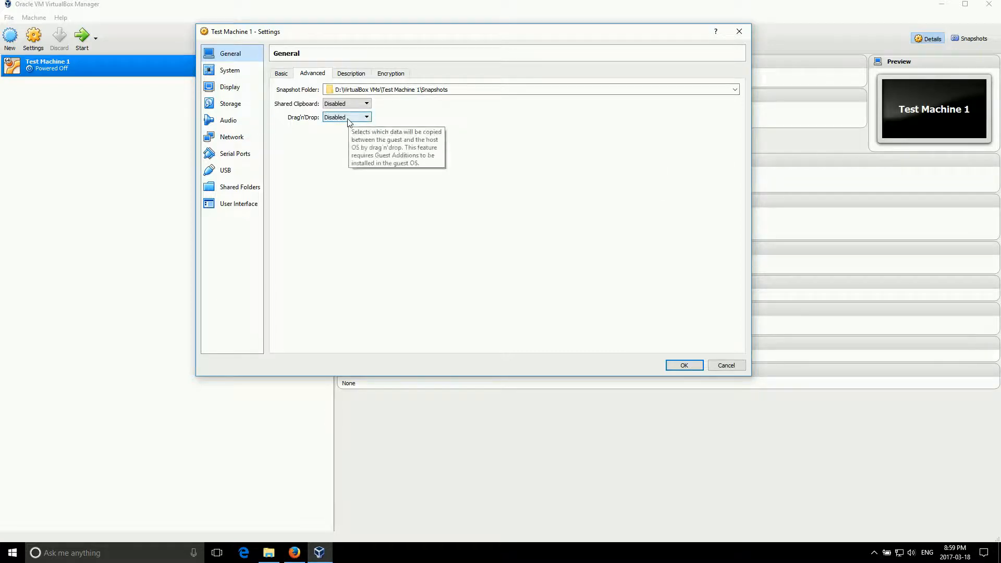
pyautogui.click(355, 76)
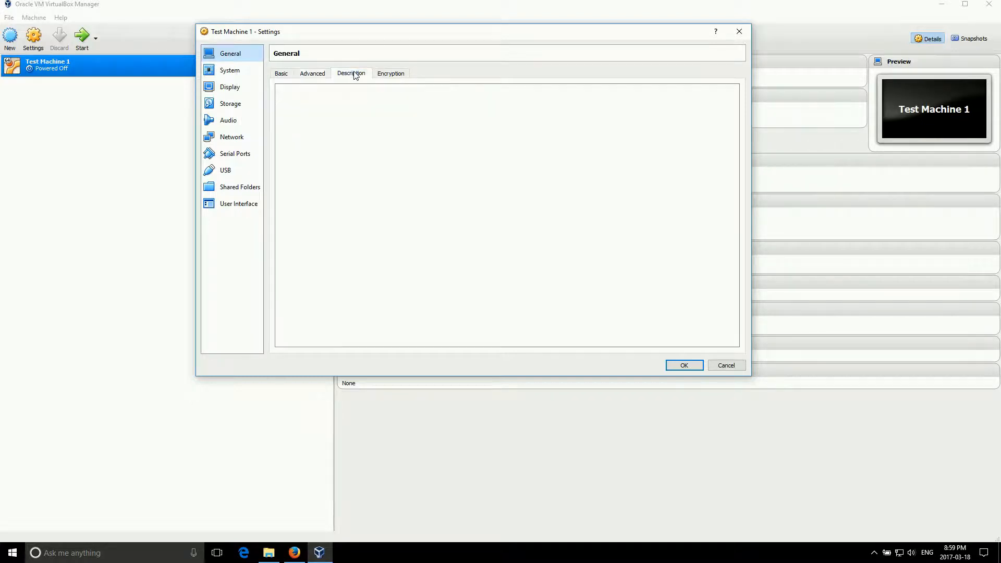
pyautogui.click(399, 74)
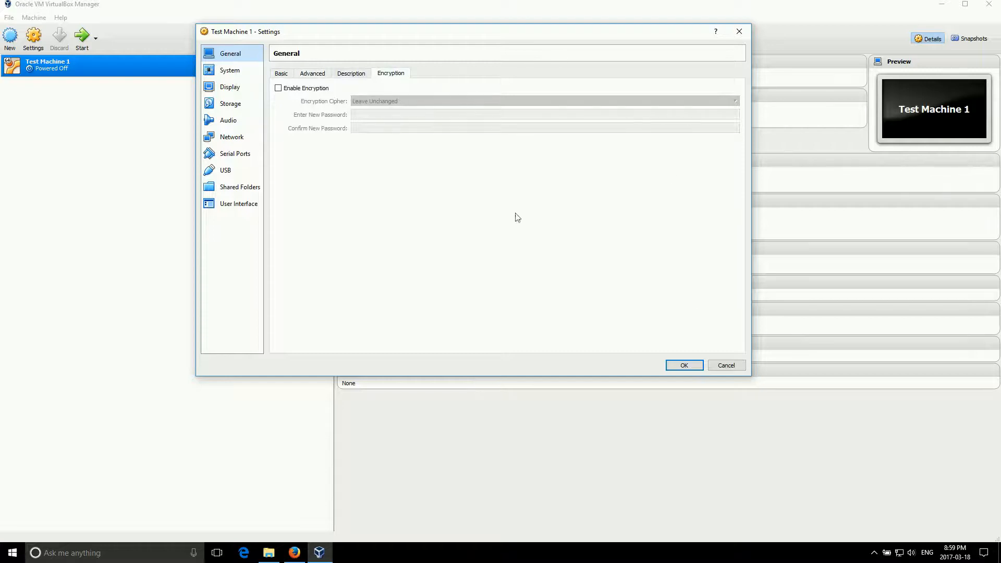
# Disable Floppy in the System boot order and move it below Hard Disk, and check the chipset choices while keeping PIIX3
pyautogui.click(226, 75)
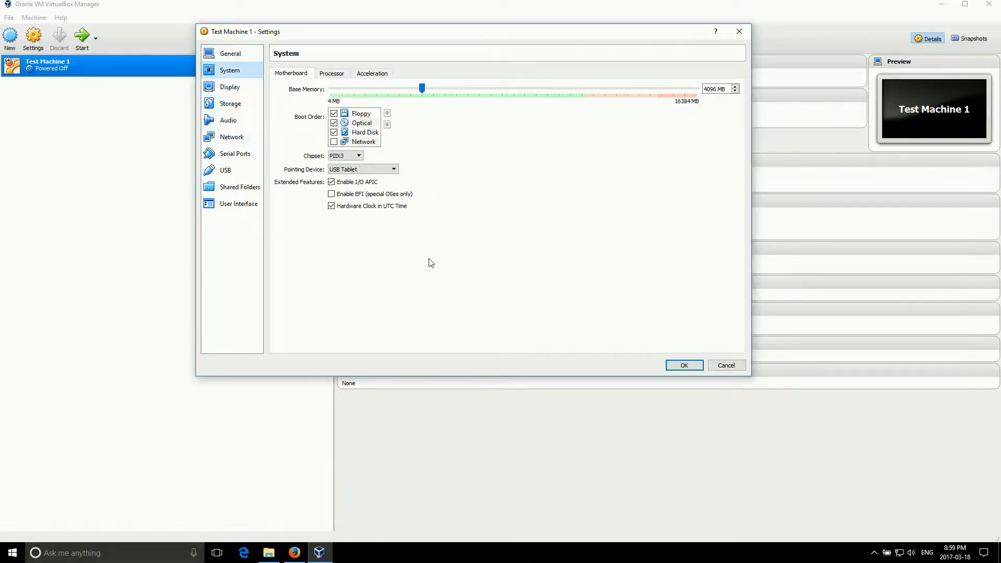
pyautogui.click(334, 114)
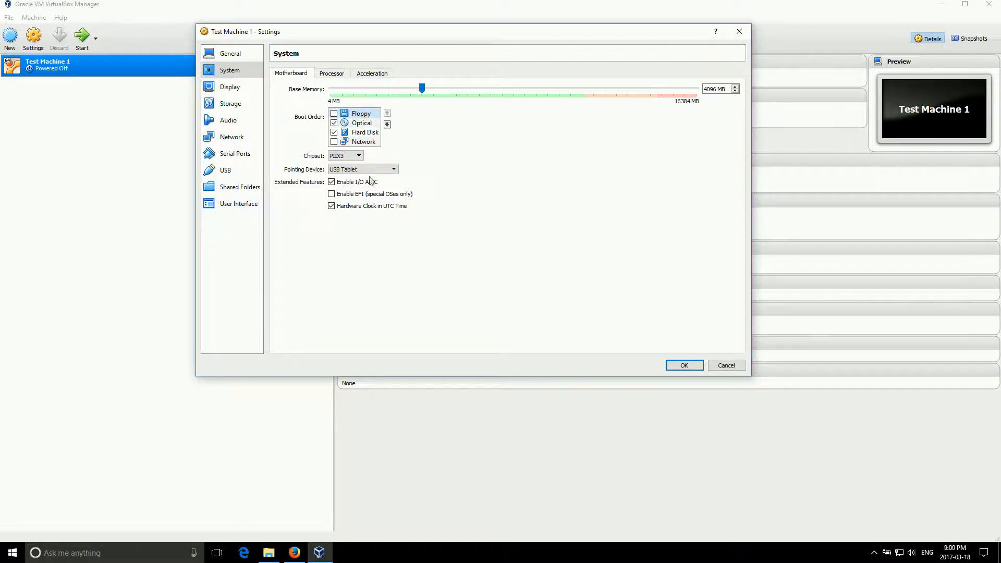
pyautogui.click(386, 125)
pyautogui.click(387, 125)
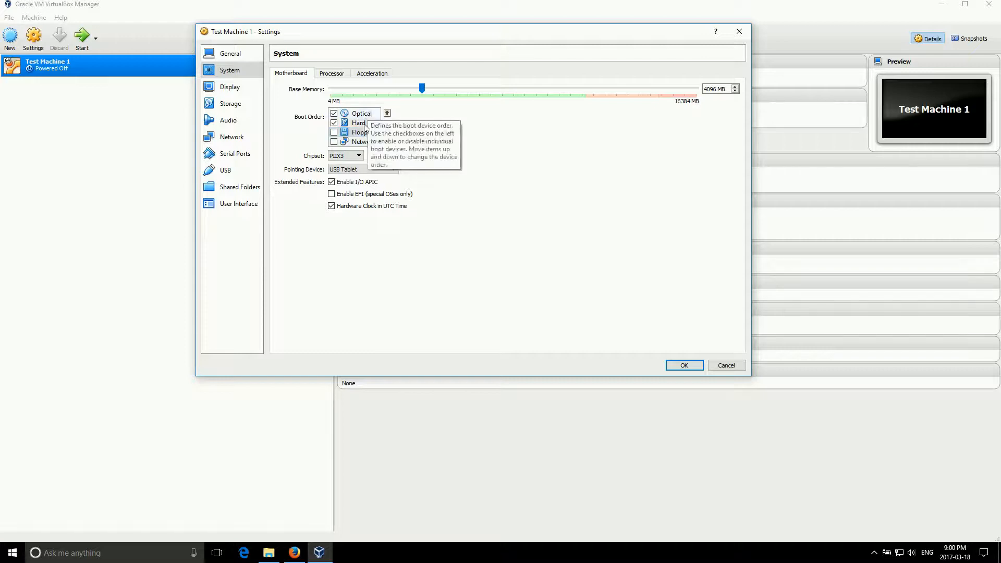
pyautogui.click(359, 157)
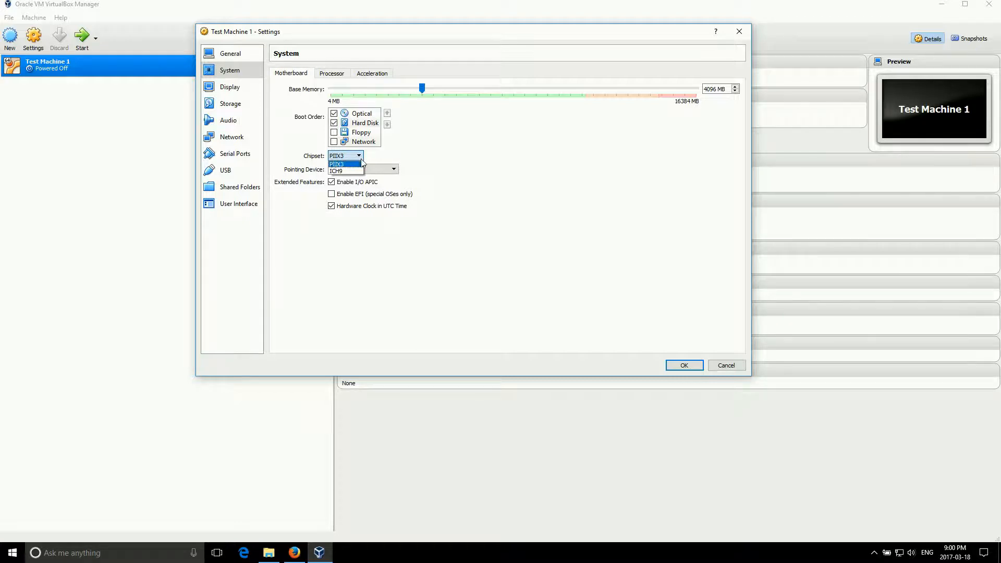
pyautogui.click(351, 157)
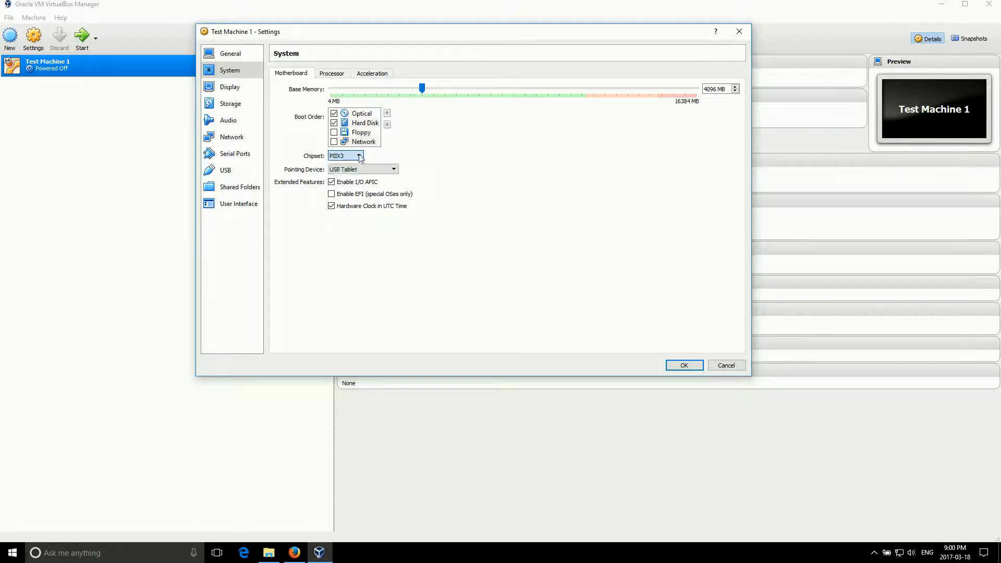
# Check the chipset and pointing device choices in the System settings, leaving PIIX3 and USB Tablet selected
pyautogui.click(353, 156)
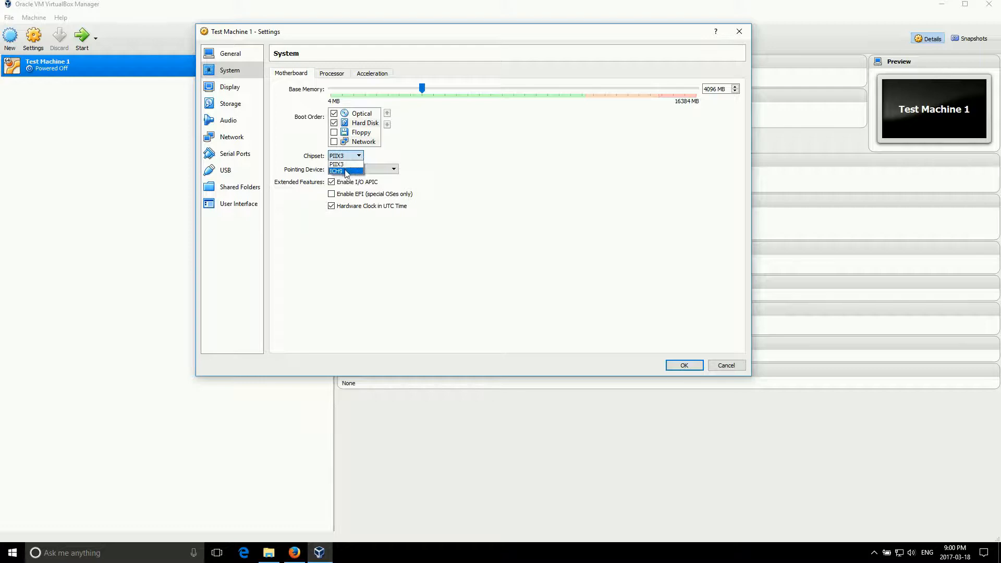
pyautogui.click(360, 157)
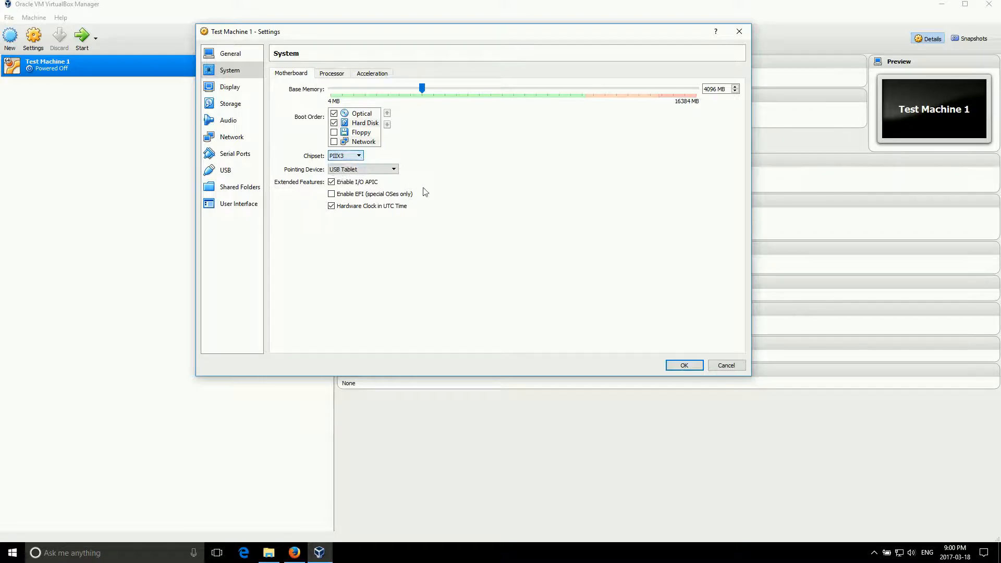
pyautogui.click(394, 170)
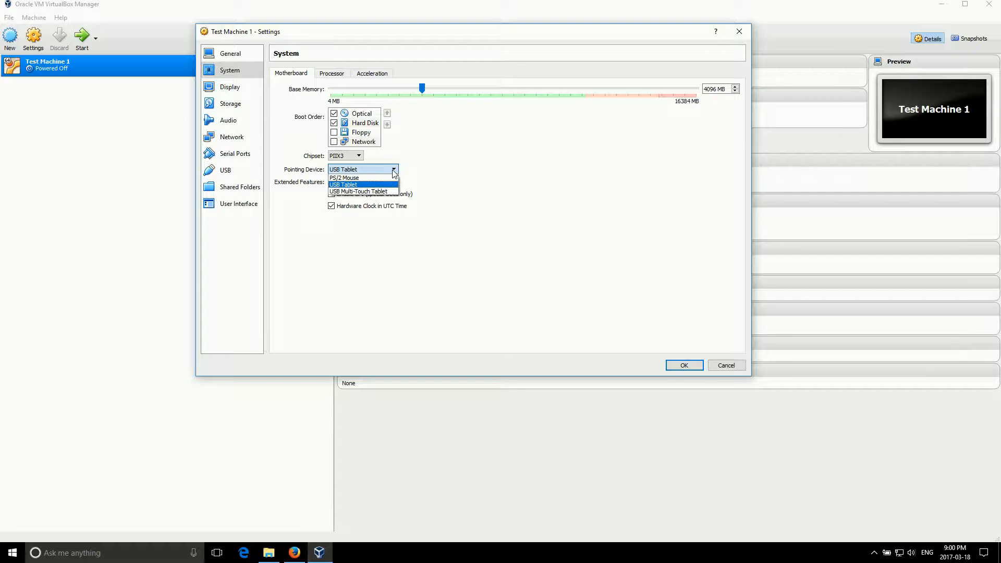
pyautogui.click(393, 171)
pyautogui.click(397, 169)
pyautogui.click(397, 169)
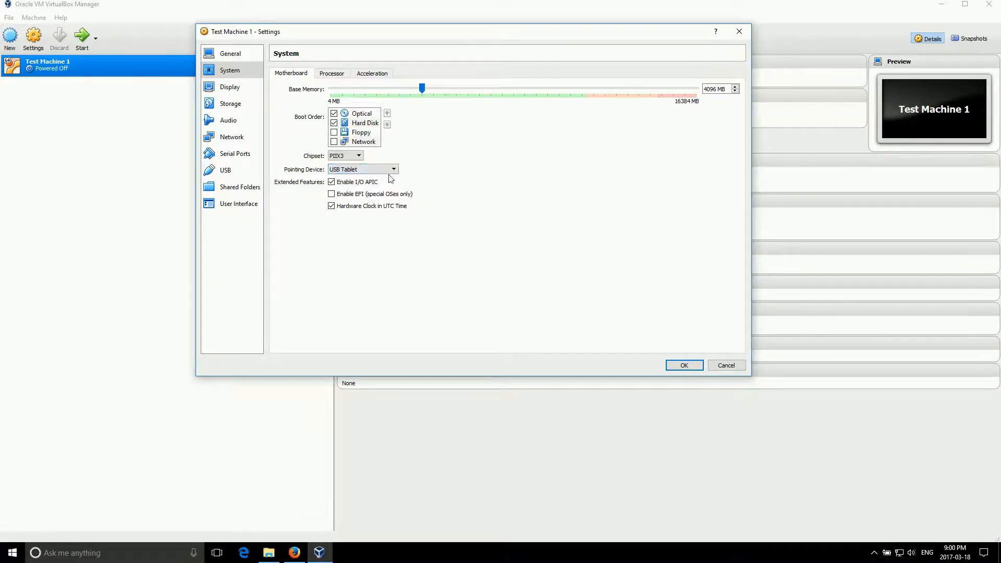
pyautogui.click(395, 172)
pyautogui.click(375, 191)
pyautogui.click(388, 169)
pyautogui.click(373, 183)
pyautogui.moveTo(408, 202)
# Set the machine's processor count to 4 and enable PAE/NX
pyautogui.click(332, 74)
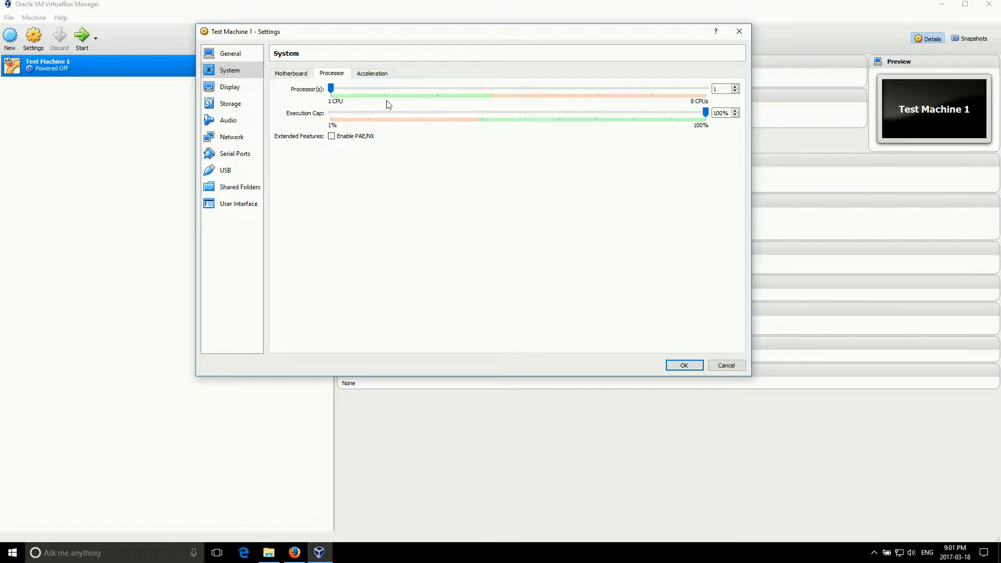
pyautogui.moveTo(336, 90); pyautogui.dragTo(367, 92)
pyautogui.moveTo(450, 92); pyautogui.dragTo(484, 106)
pyautogui.click(332, 136)
# Examine the System acceleration settings, including the paravirtualization interface choices
pyautogui.click(233, 88)
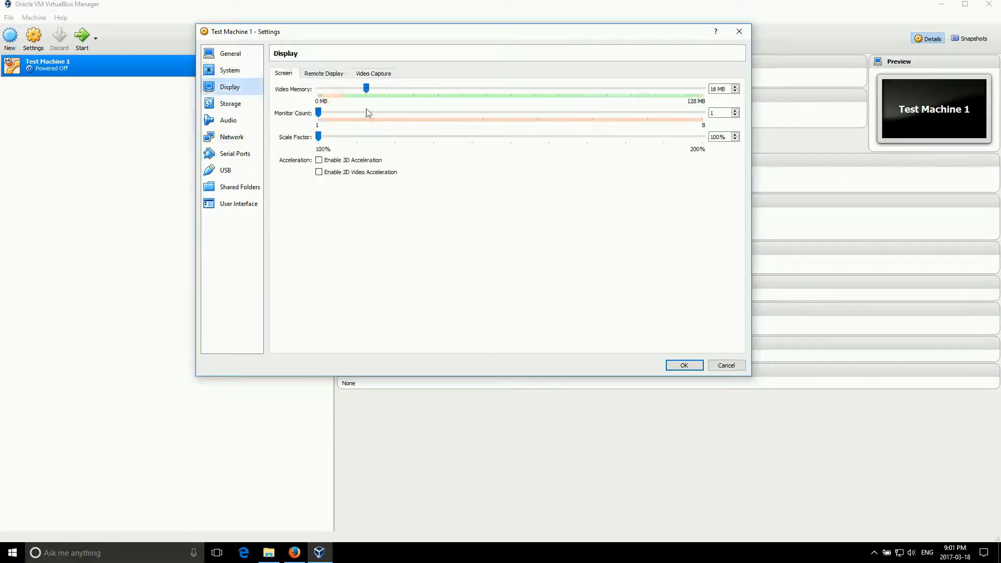
pyautogui.click(230, 68)
pyautogui.click(379, 74)
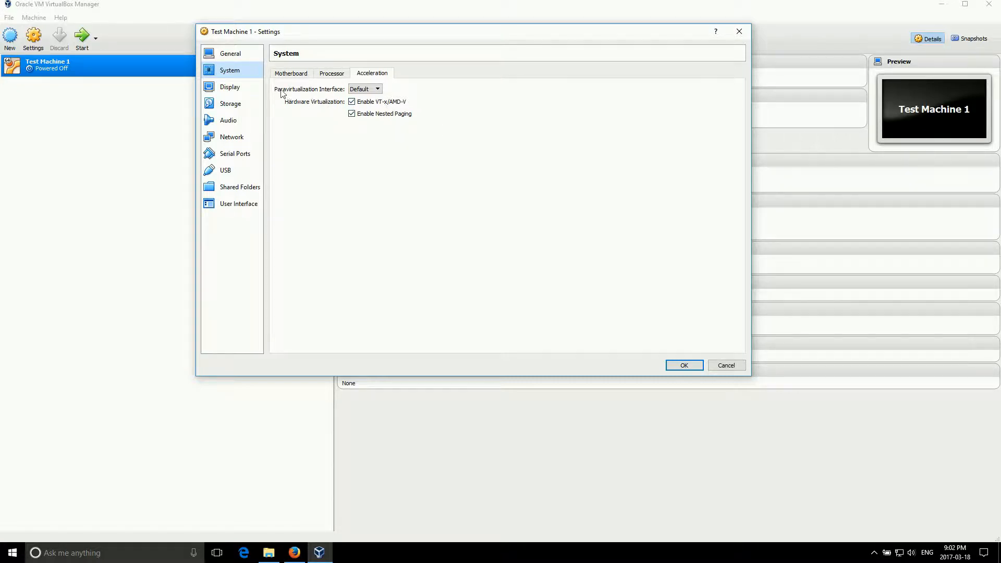
pyautogui.click(378, 90)
pyautogui.click(378, 90)
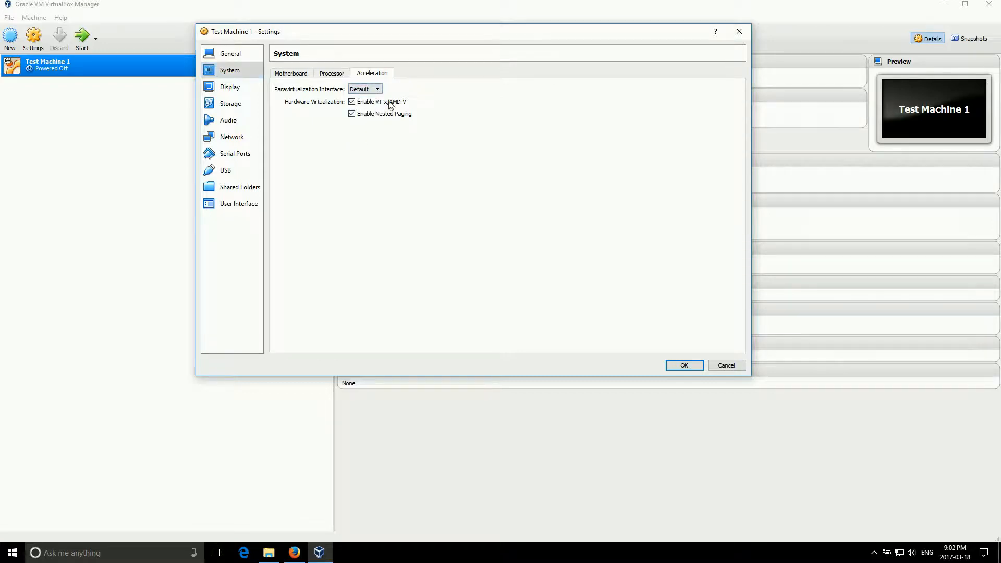
# Set the display's video memory to 128 MB and try the 2D video and 3D acceleration options
pyautogui.click(232, 87)
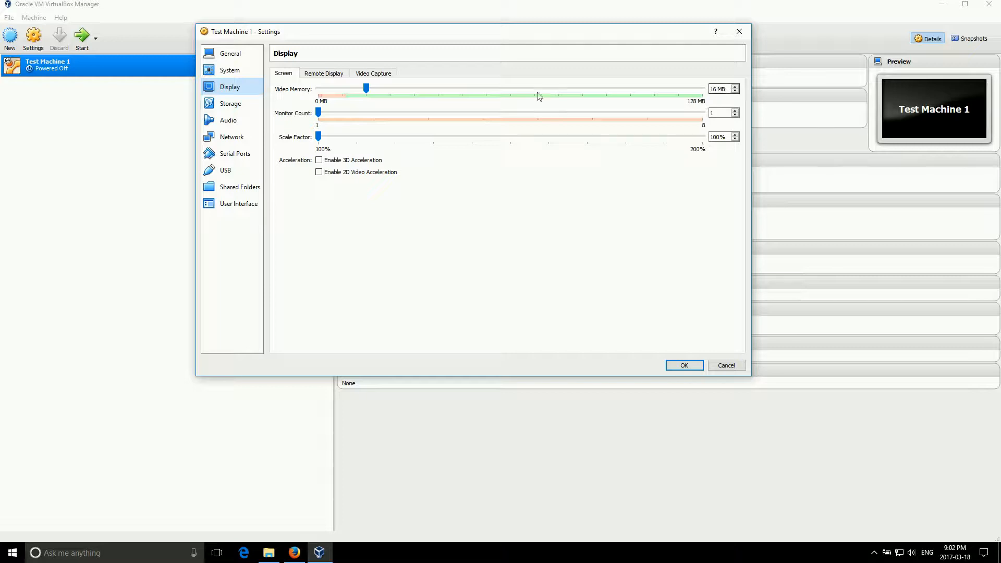
pyautogui.moveTo(365, 89); pyautogui.dragTo(704, 92)
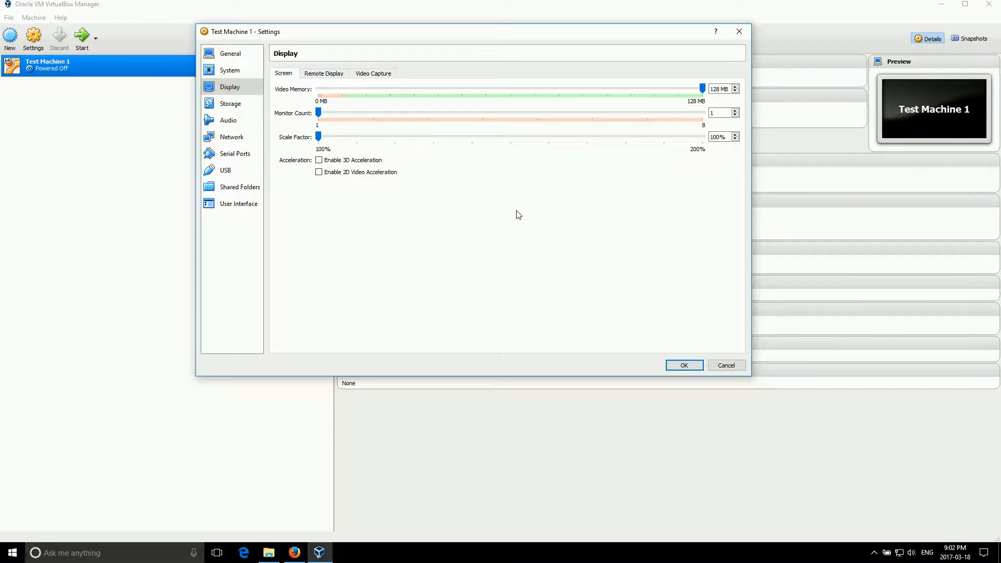
pyautogui.click(319, 174)
pyautogui.click(318, 172)
pyautogui.click(319, 160)
pyautogui.click(320, 161)
# Open the Storage settings, reposition the settings window and inspect the attributes of Test Machine 1.vdi
pyautogui.click(236, 108)
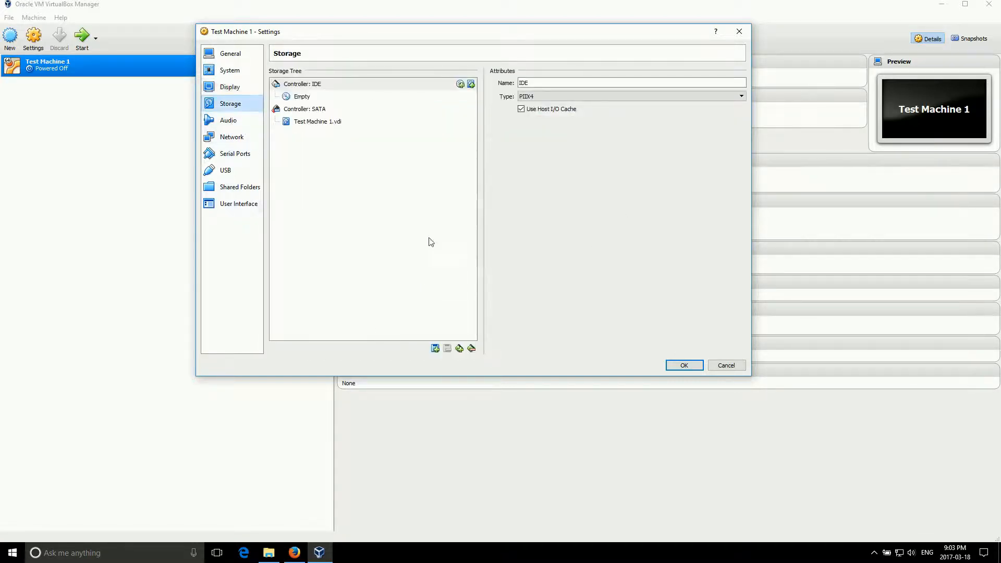
pyautogui.moveTo(399, 35); pyautogui.dragTo(426, 64)
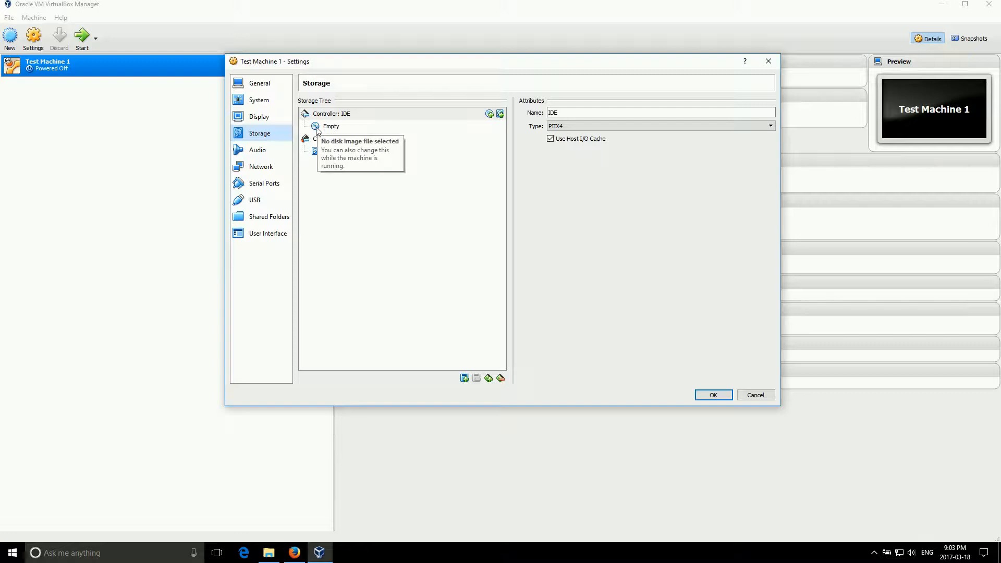
pyautogui.click(342, 152)
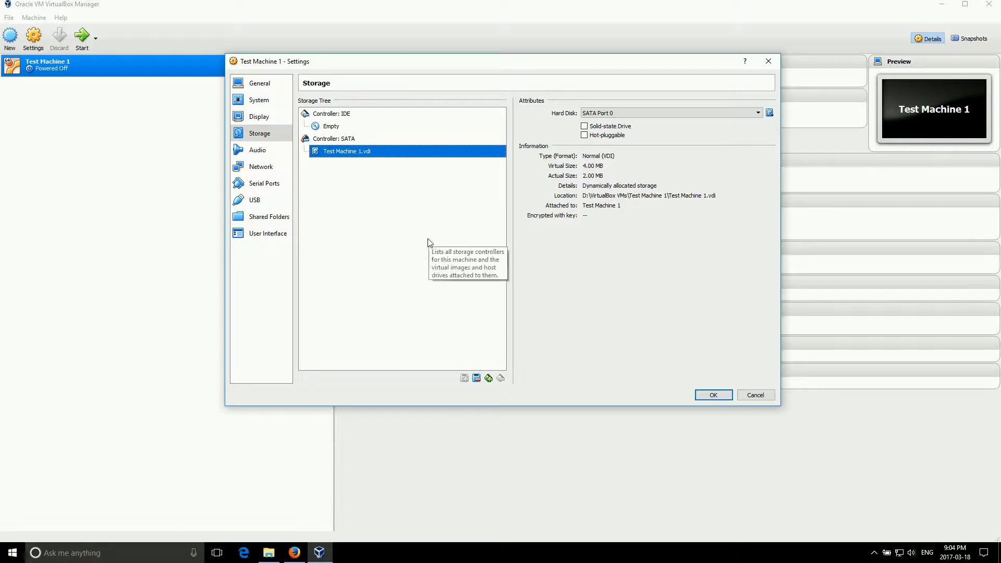
pyautogui.click(326, 128)
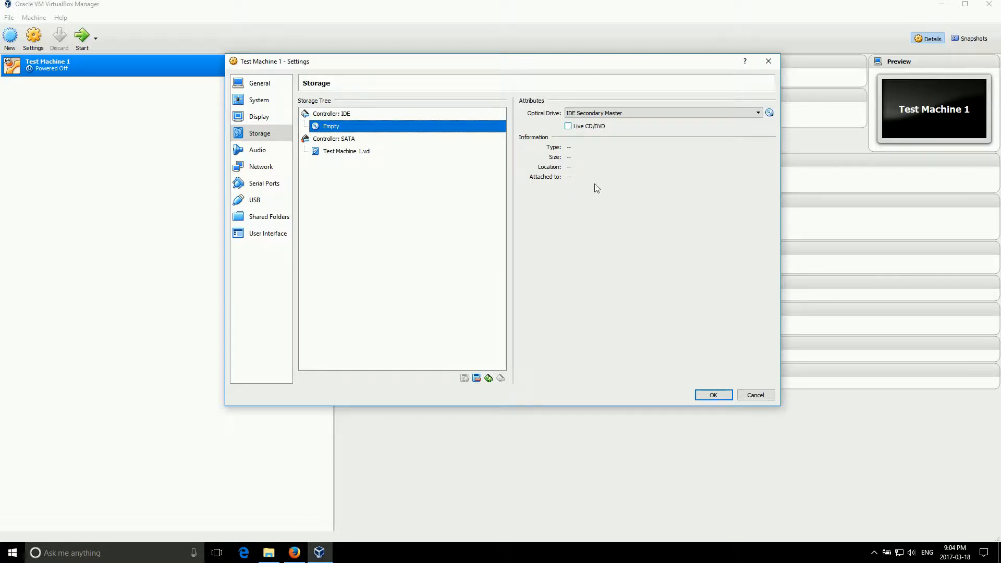
pyautogui.click(346, 137)
pyautogui.click(334, 127)
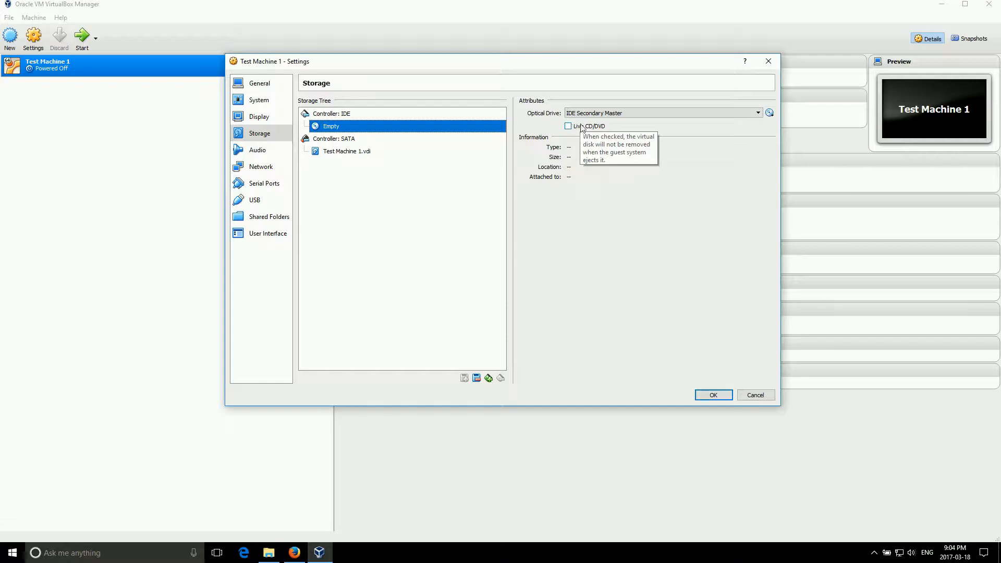
pyautogui.click(770, 114)
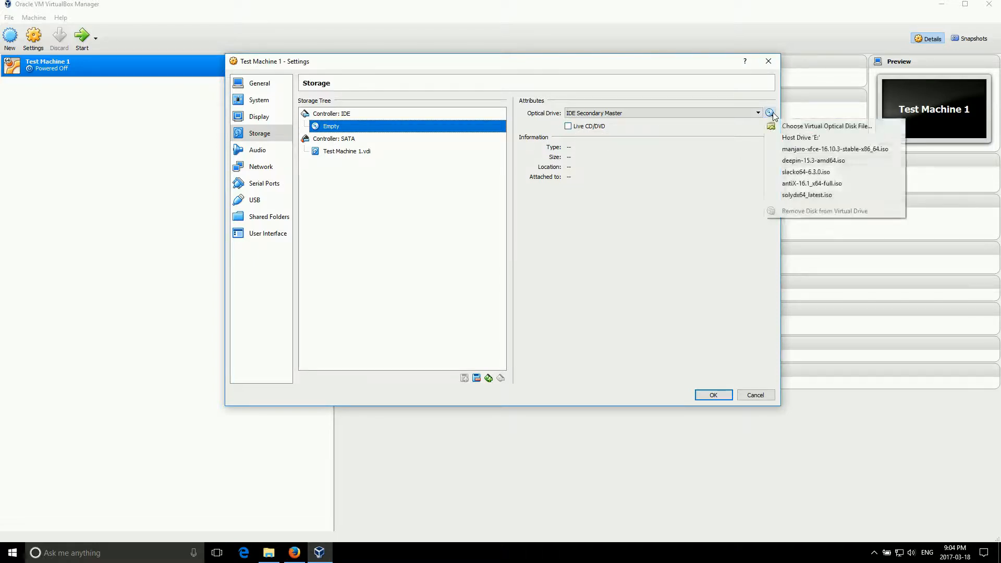
pyautogui.click(821, 127)
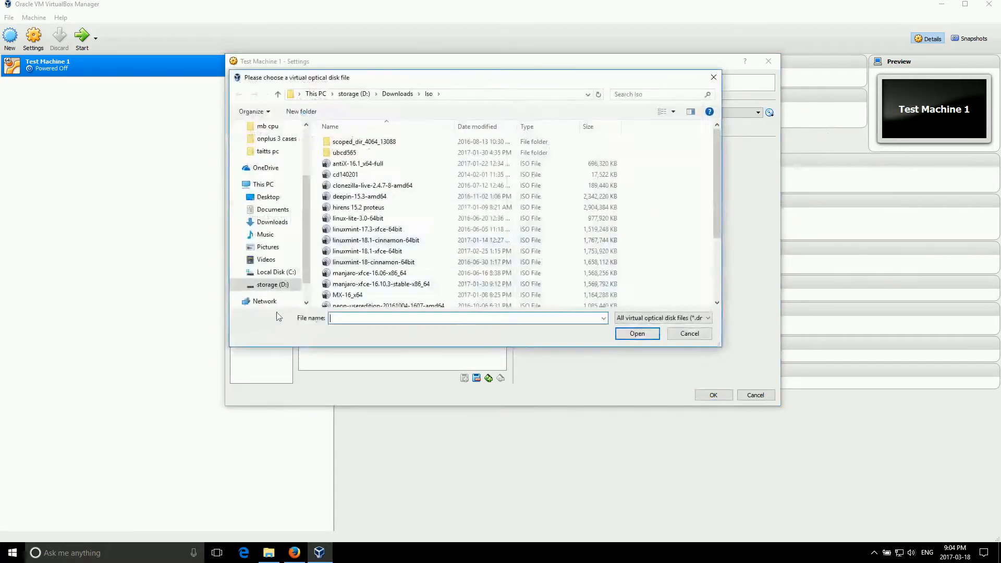
pyautogui.scroll(-3, 435, 203)
pyautogui.scroll(1, 452, 198)
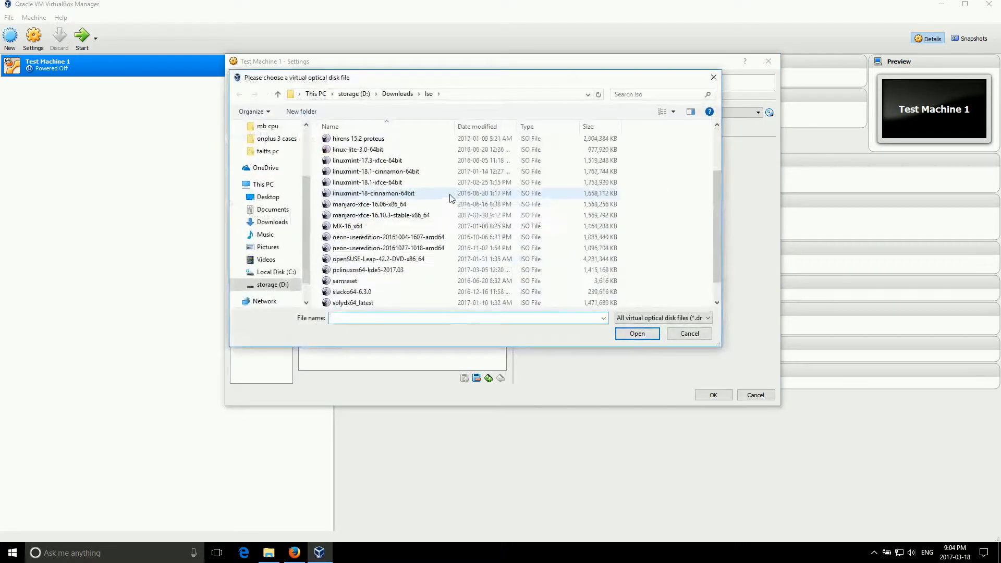
pyautogui.doubleClick(430, 249)
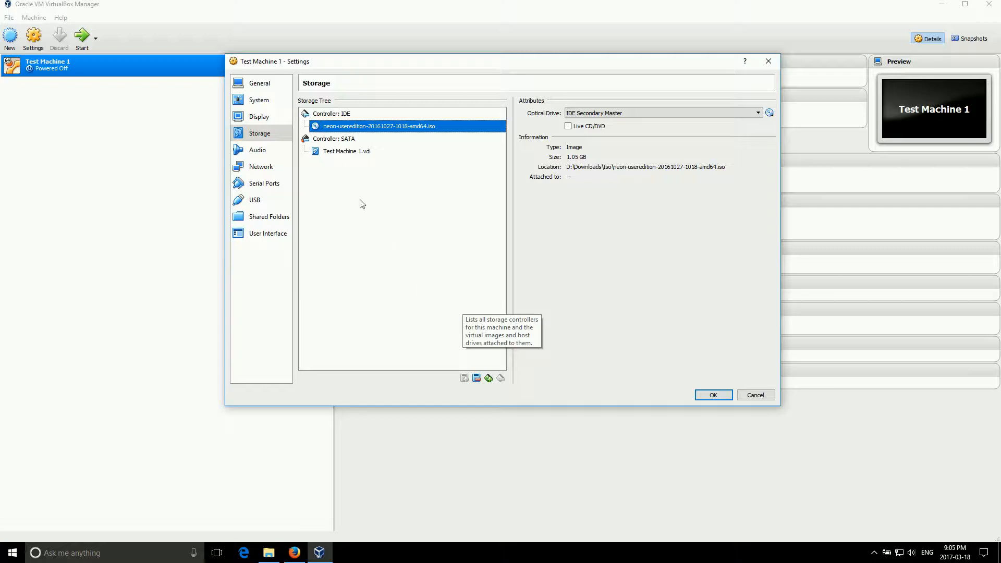
# Check the audio controller choices in the Audio settings, leaving ICH AC97 selected
pyautogui.click(235, 151)
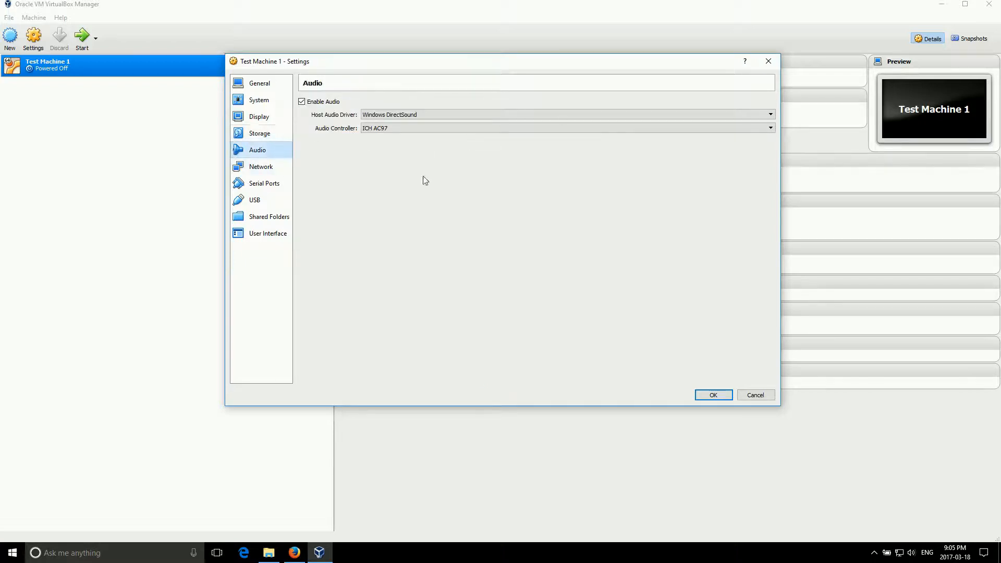
pyautogui.click(385, 129)
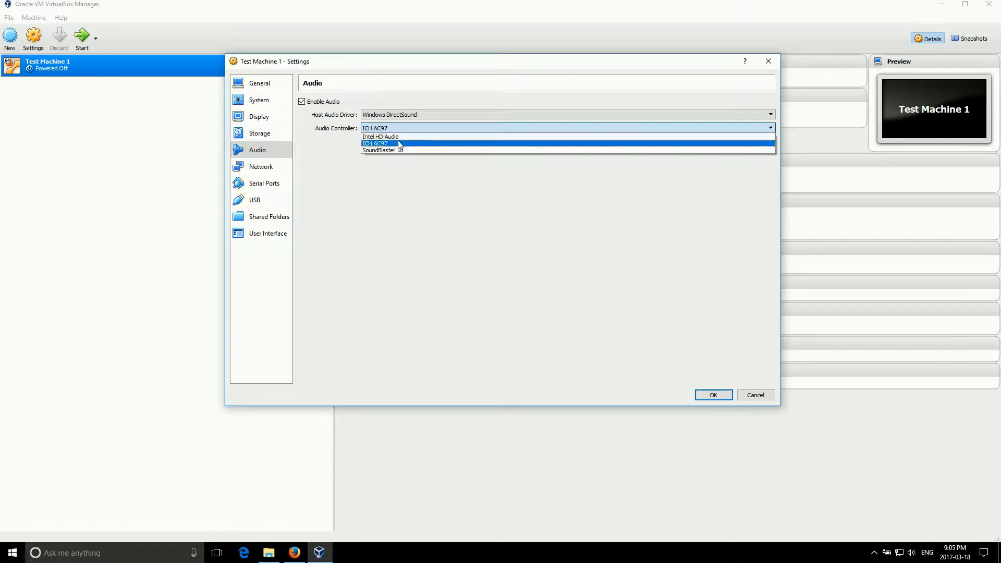
pyautogui.click(398, 143)
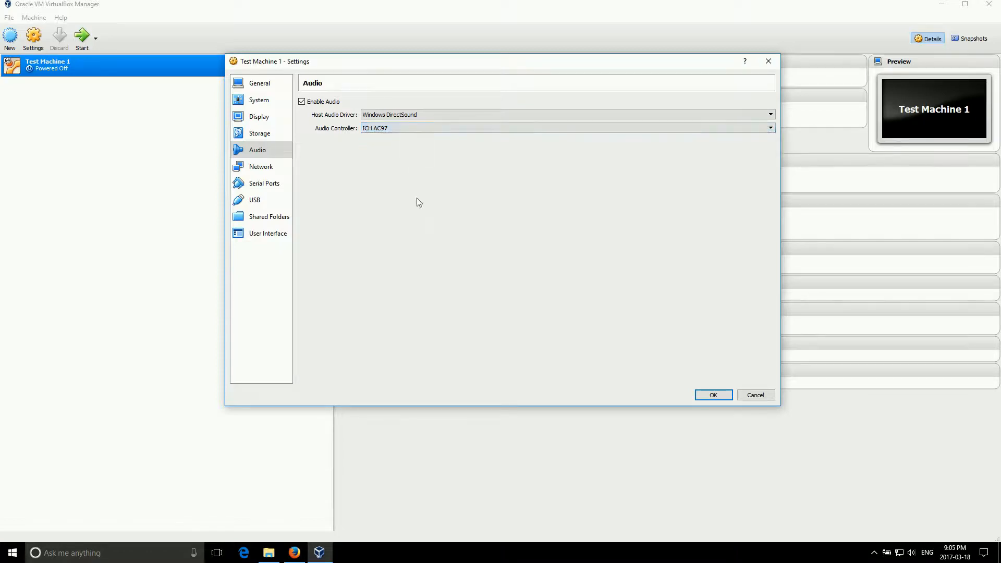
# Examine the four network adapters, Adapter 1's advanced options and adapter types, and the serial port settings
pyautogui.click(261, 167)
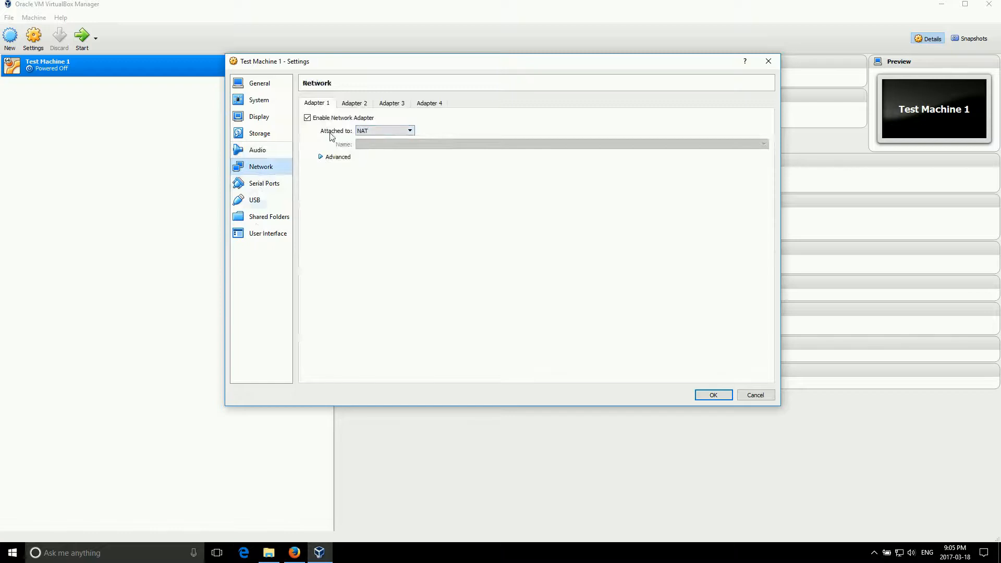
pyautogui.click(361, 104)
pyautogui.click(391, 104)
pyautogui.click(433, 104)
pyautogui.click(316, 103)
pyautogui.click(334, 157)
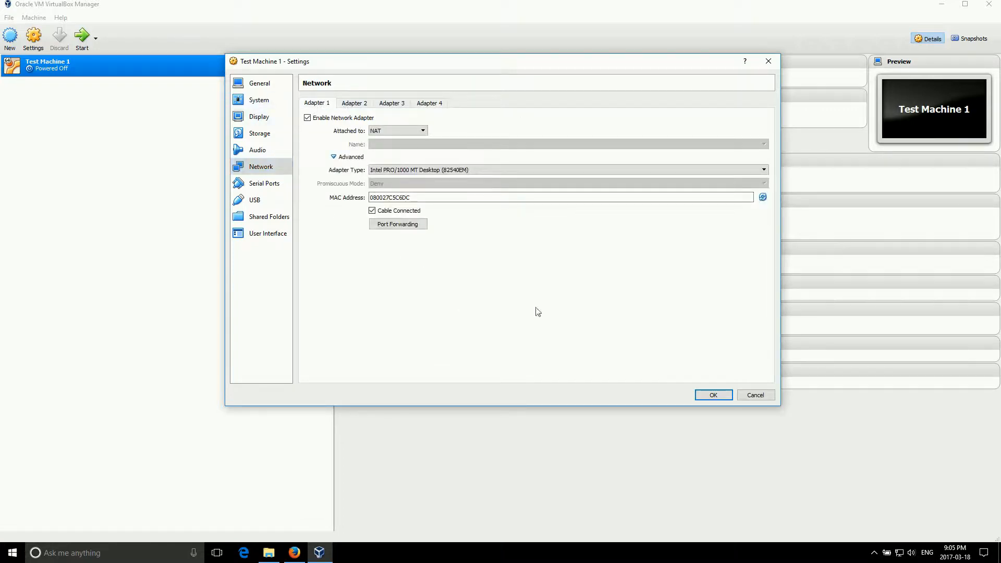
pyautogui.click(651, 170)
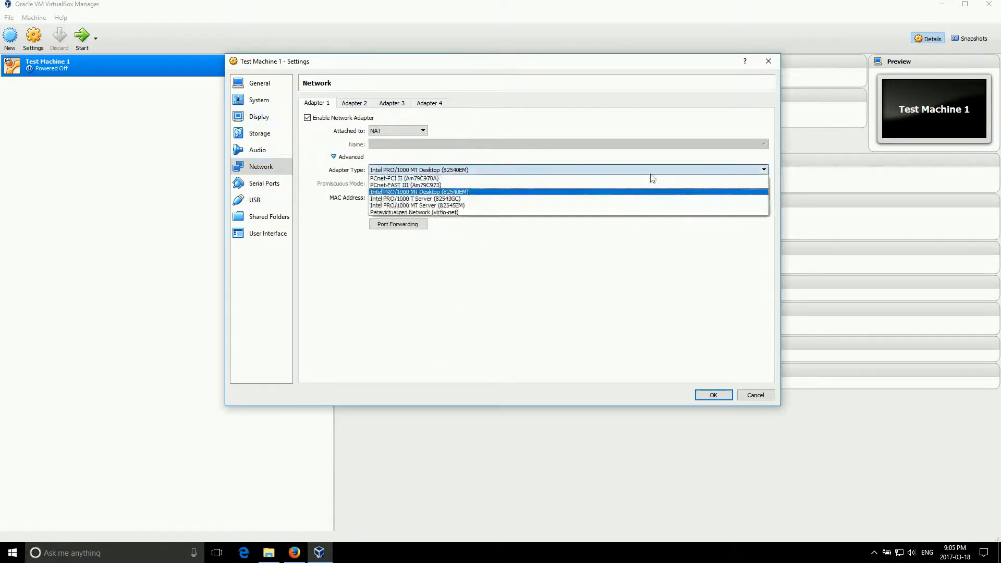
pyautogui.click(449, 218)
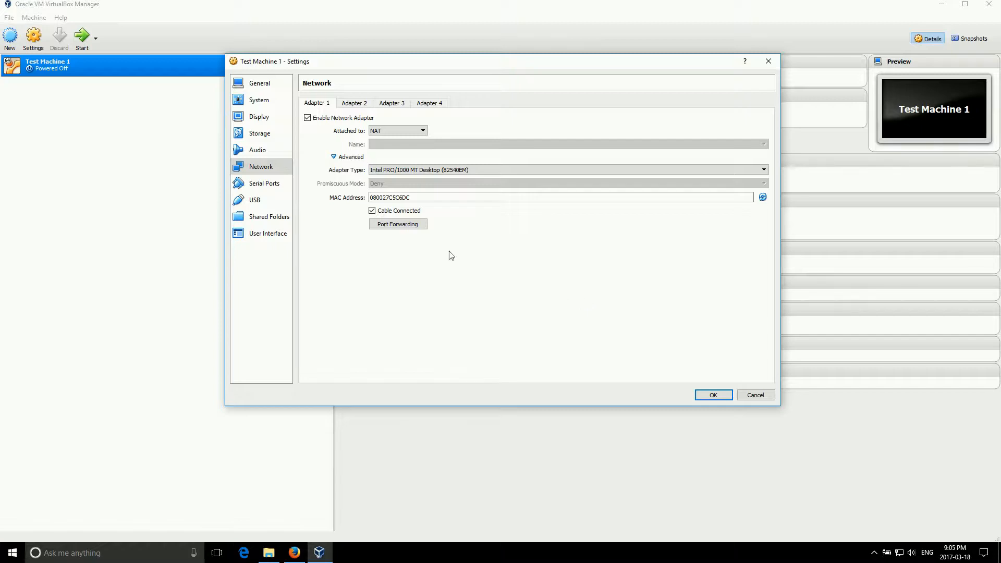
pyautogui.click(256, 186)
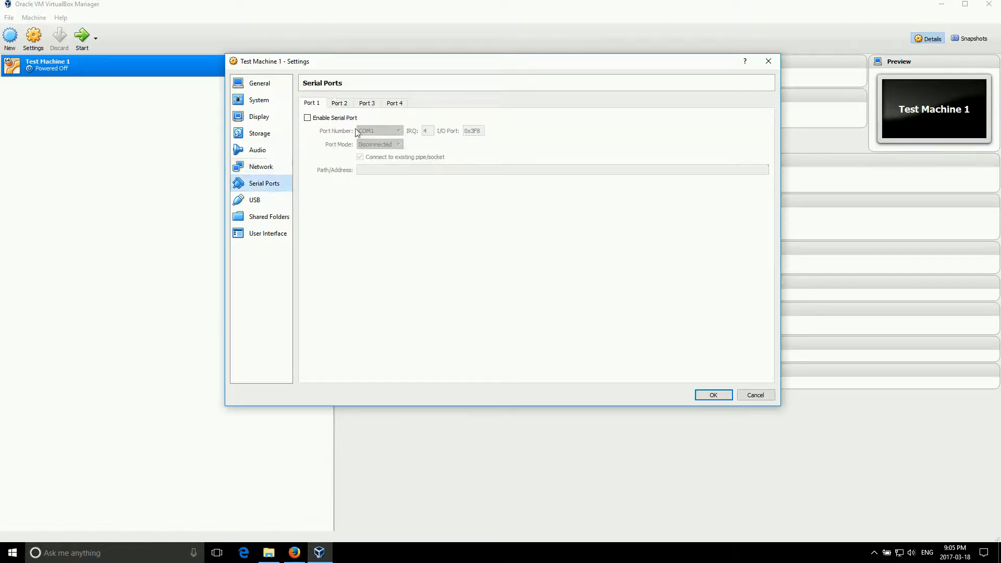
pyautogui.click(255, 171)
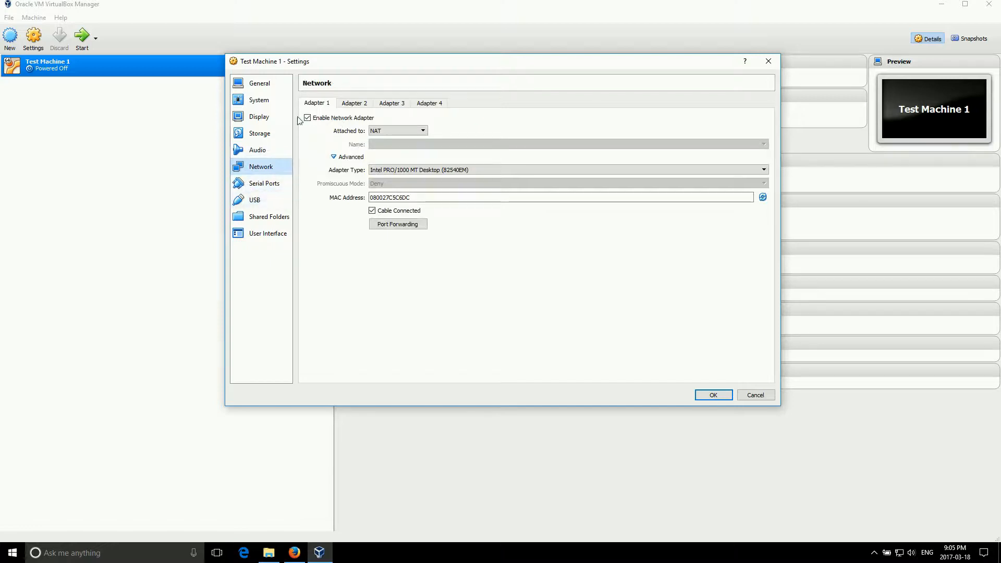
pyautogui.click(268, 187)
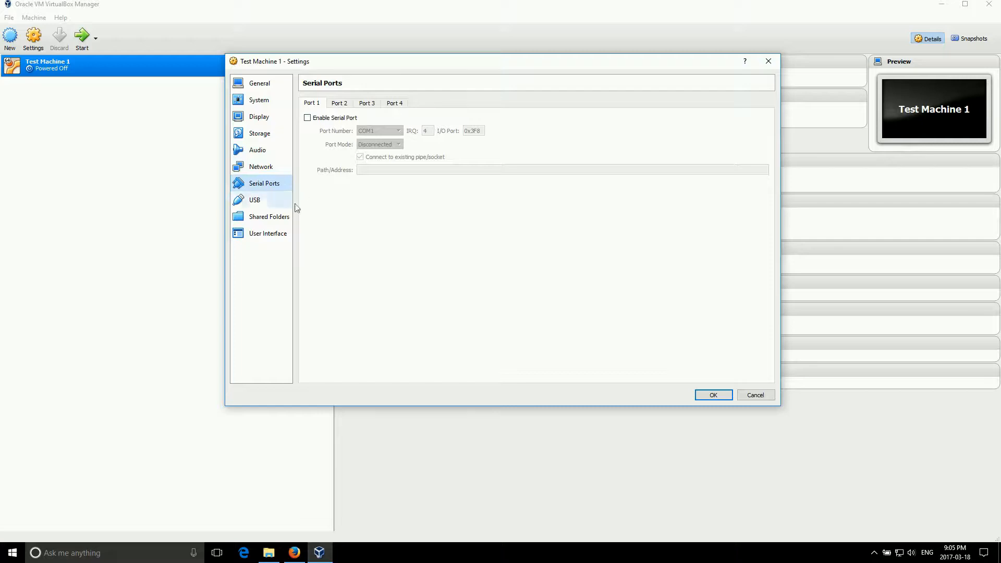
# Add an empty USB device filter, and review the Shared Folders and User Interface settings
pyautogui.click(255, 201)
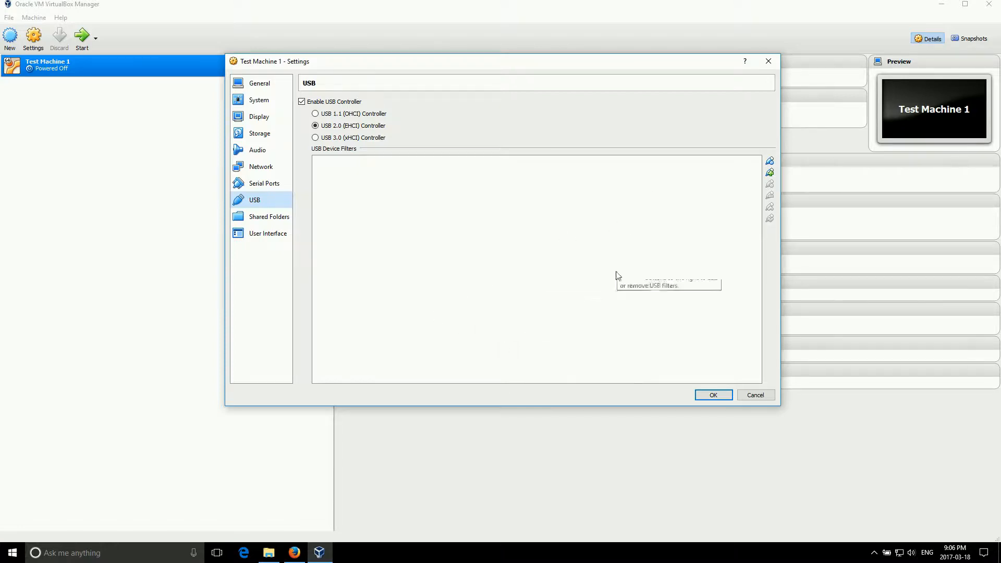
pyautogui.click(769, 172)
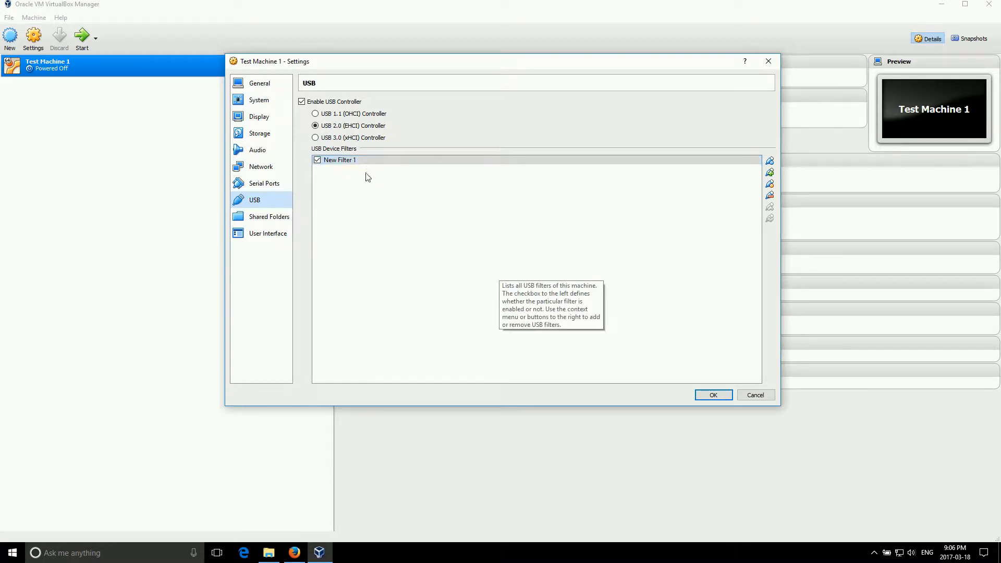
pyautogui.click(266, 220)
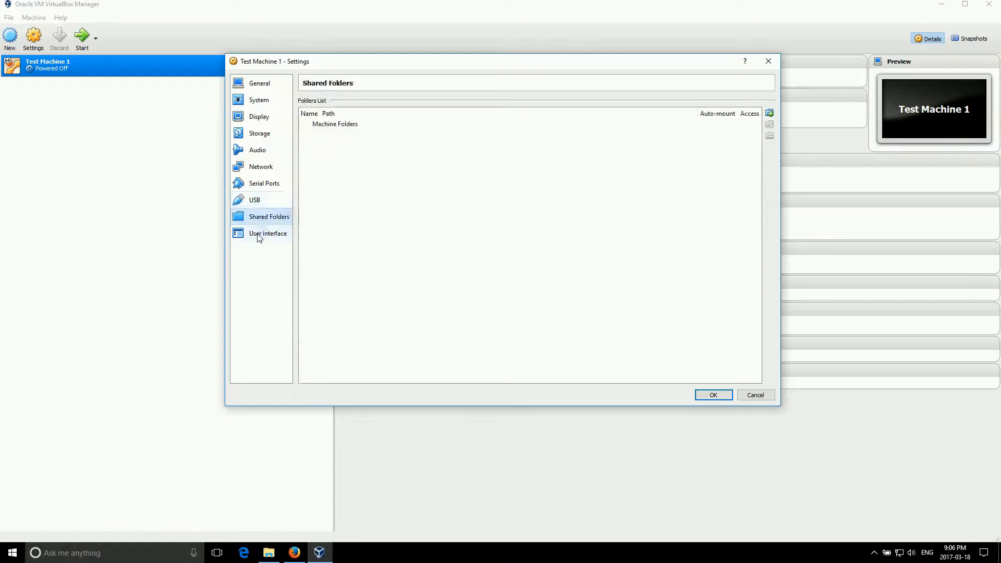
pyautogui.click(258, 237)
# Save the machine's settings, start Test Machine 1 and maximize its window, checking the optical drive indicator
pyautogui.click(713, 395)
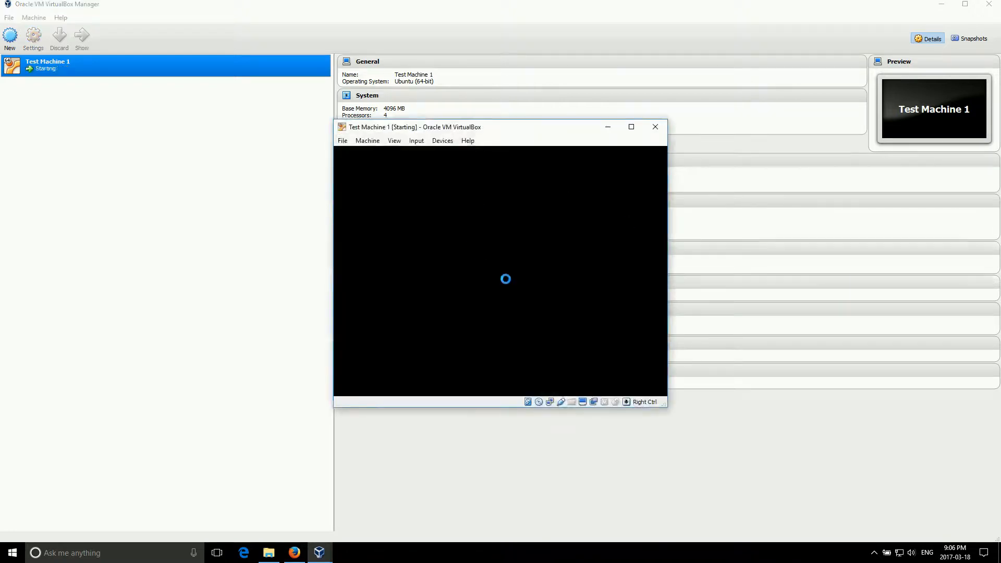
pyautogui.click(631, 127)
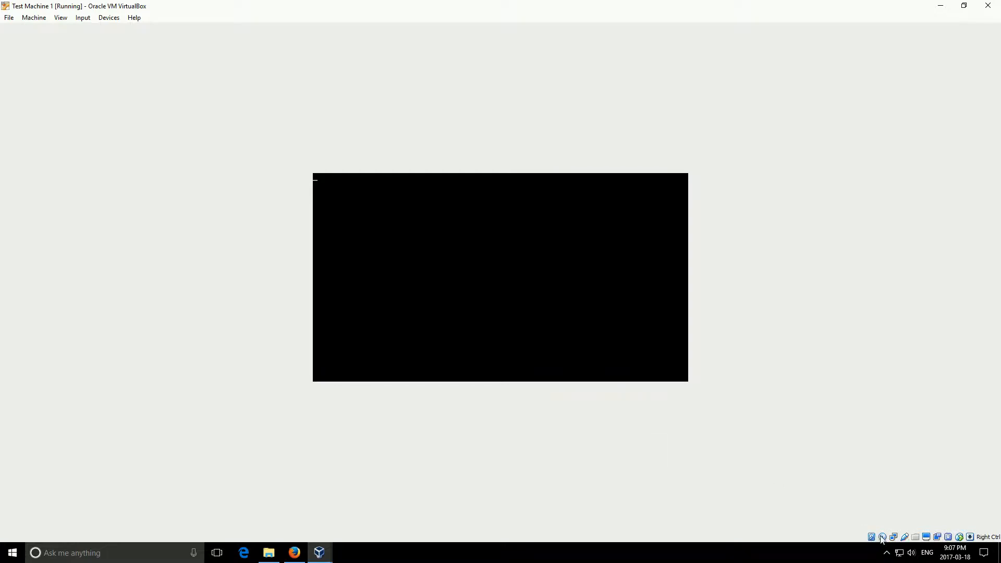
pyautogui.moveTo(883, 539)
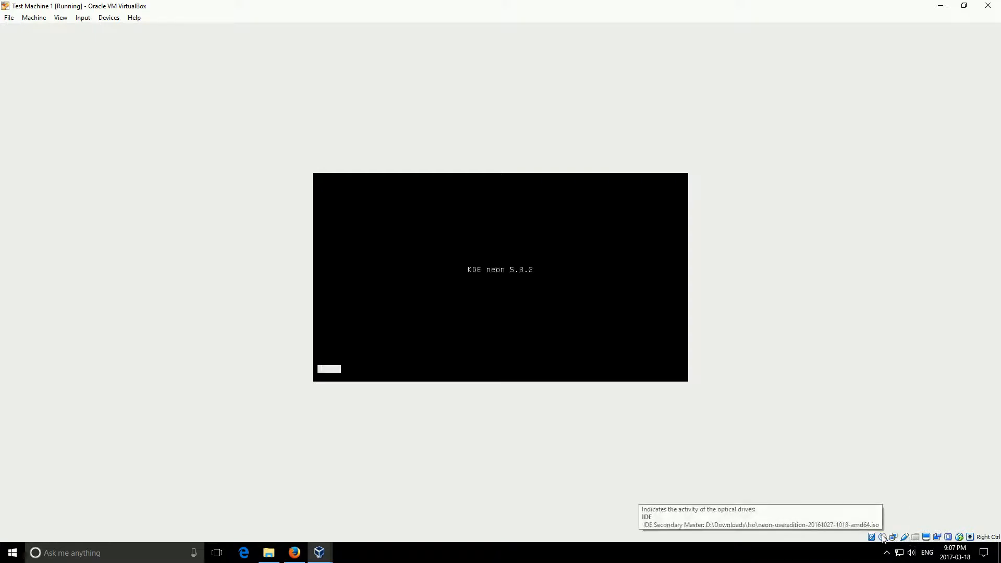
# Display the running Test Machine 1 in full-screen mode once the KDE neon desktop has loaded
pyautogui.moveTo(929, 542)
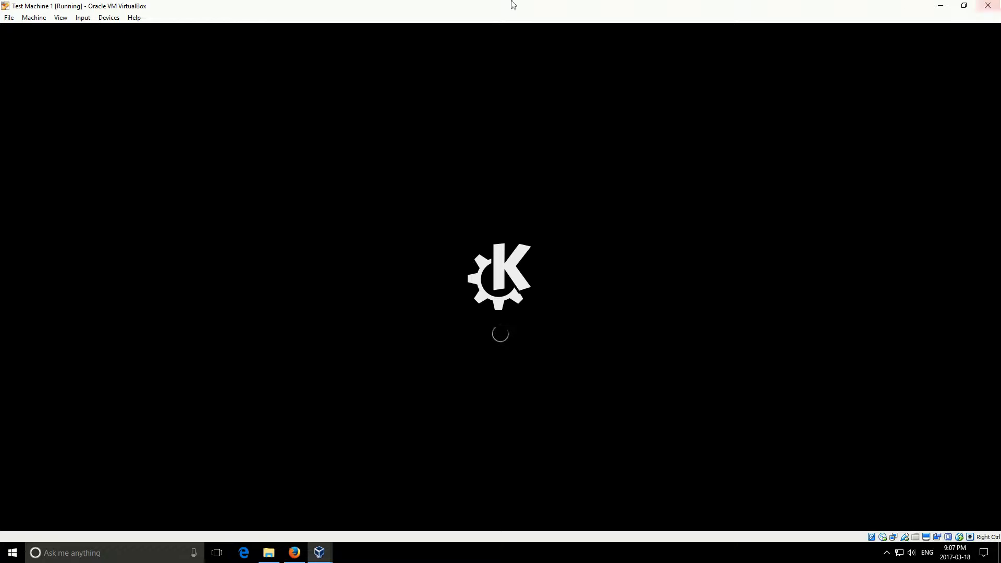
pyautogui.click(58, 20)
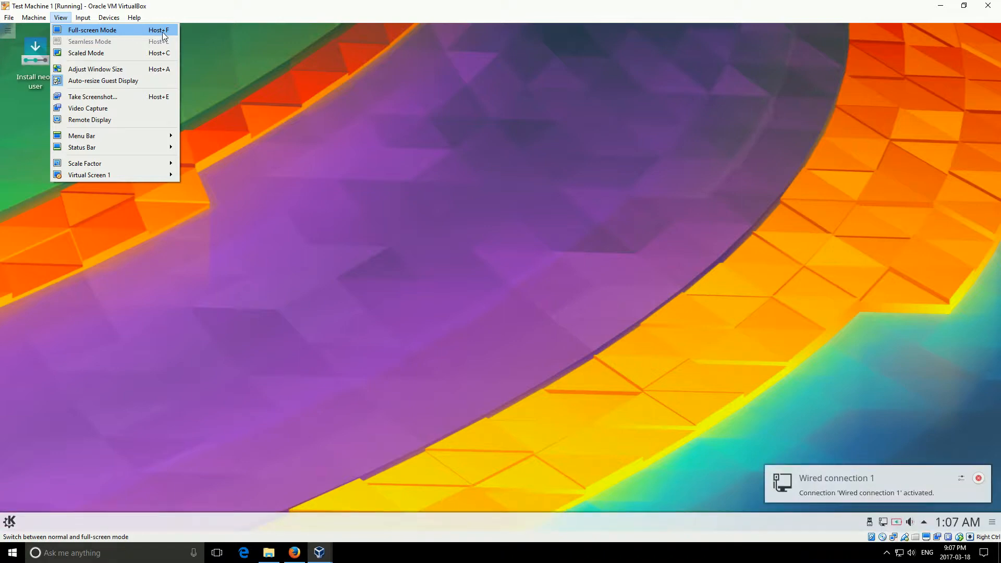
pyautogui.click(95, 33)
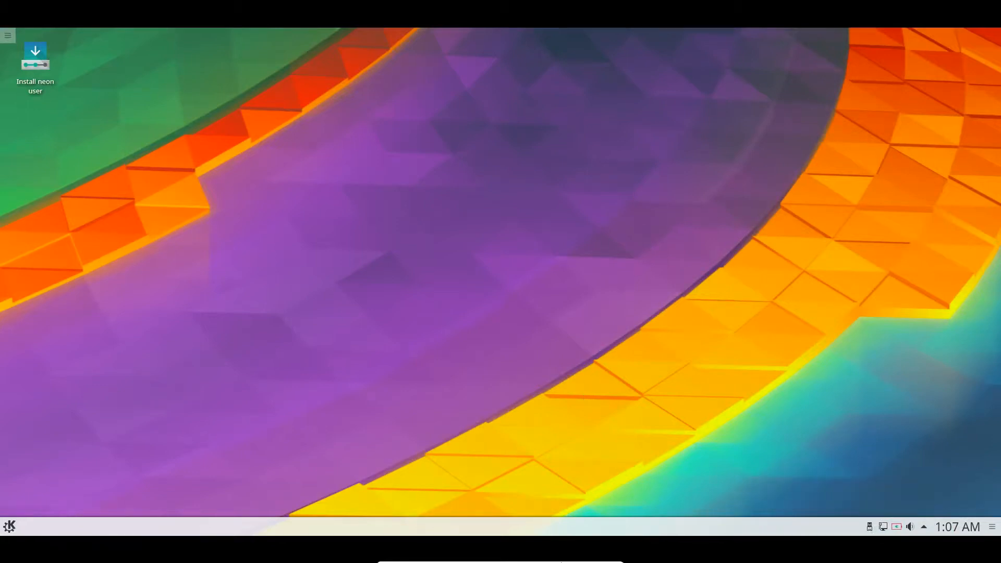
# Take the virtual machine out of full-screen mode and return it to full-screen mode
pyautogui.moveTo(560, 561)
pyautogui.moveTo(508, 558)
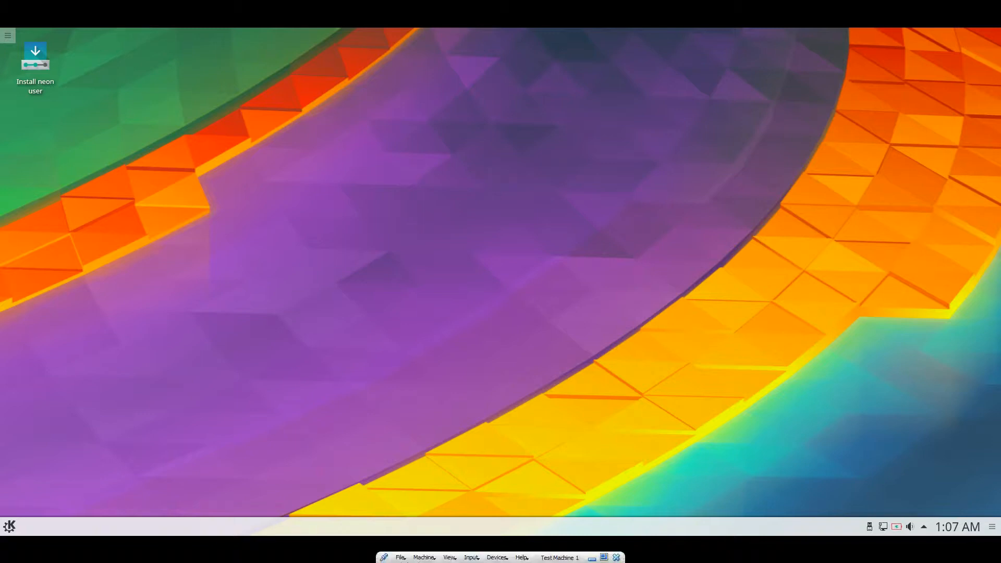
pyautogui.click(451, 557)
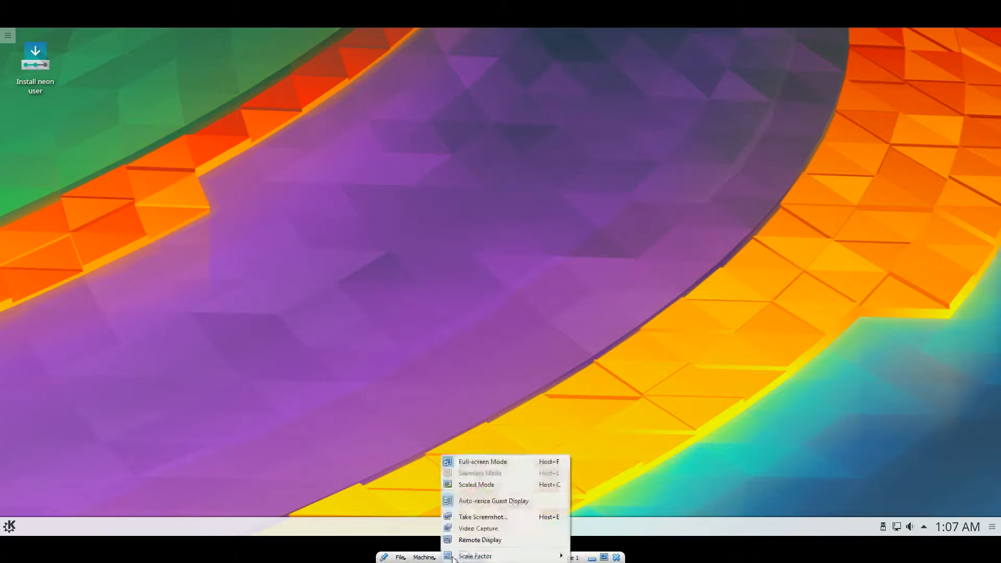
pyautogui.click(488, 462)
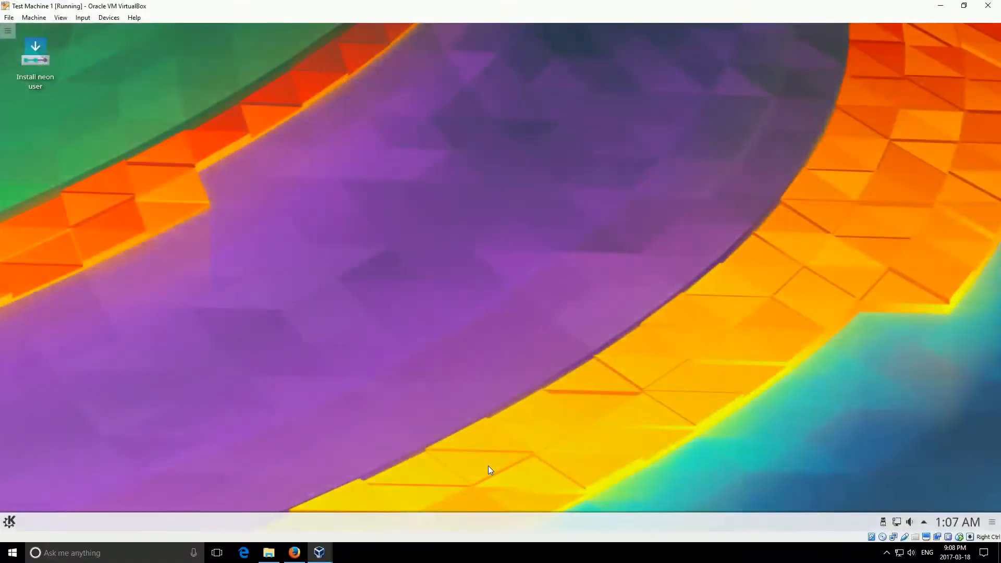
pyautogui.click(61, 17)
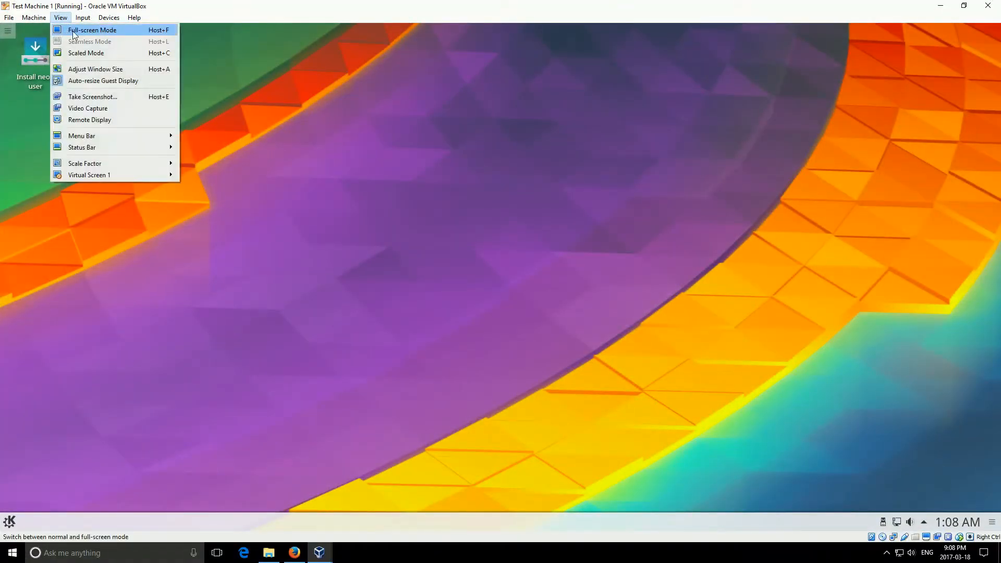
pyautogui.click(127, 29)
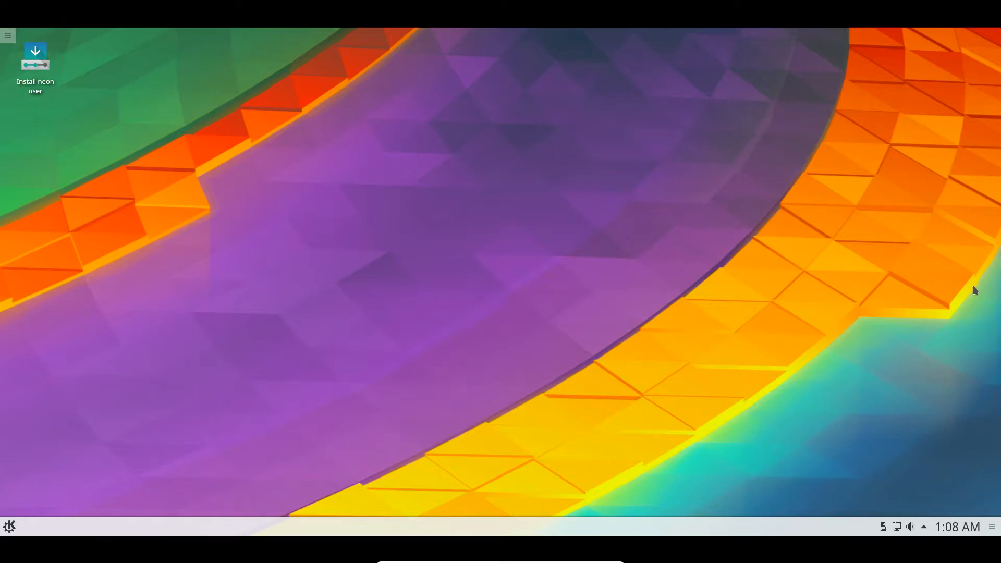
# Open System Settings in the KDE neon guest, enlarge its window to view all categories, and close it
pyautogui.click(7, 530)
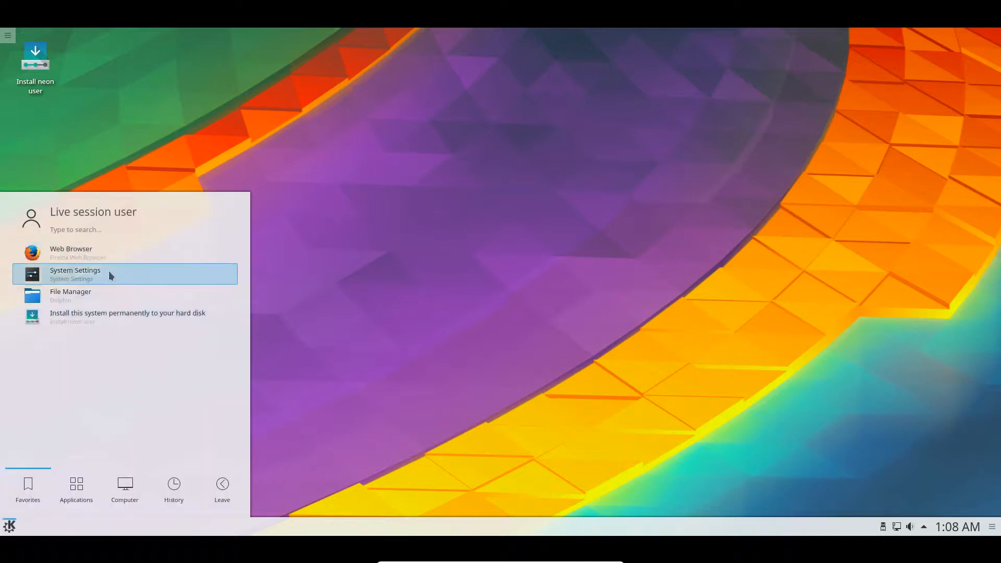
pyautogui.click(85, 276)
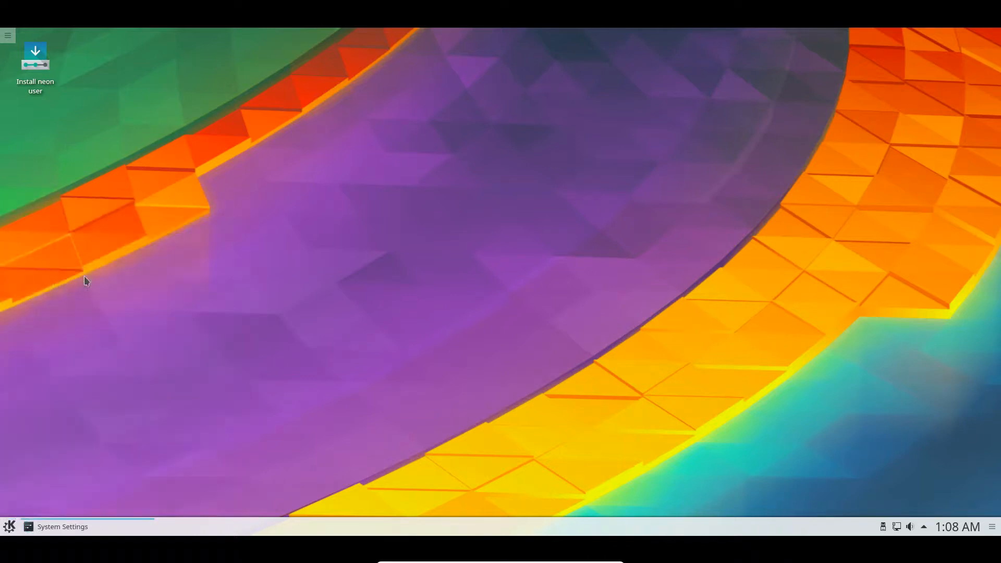
pyautogui.moveTo(204, 39); pyautogui.dragTo(419, 62)
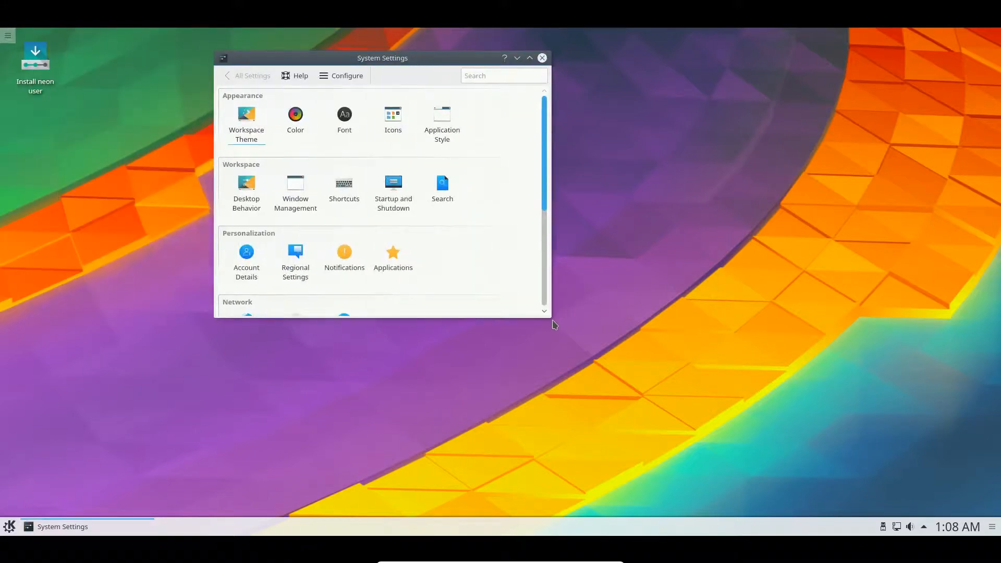
pyautogui.moveTo(551, 317); pyautogui.dragTo(931, 472)
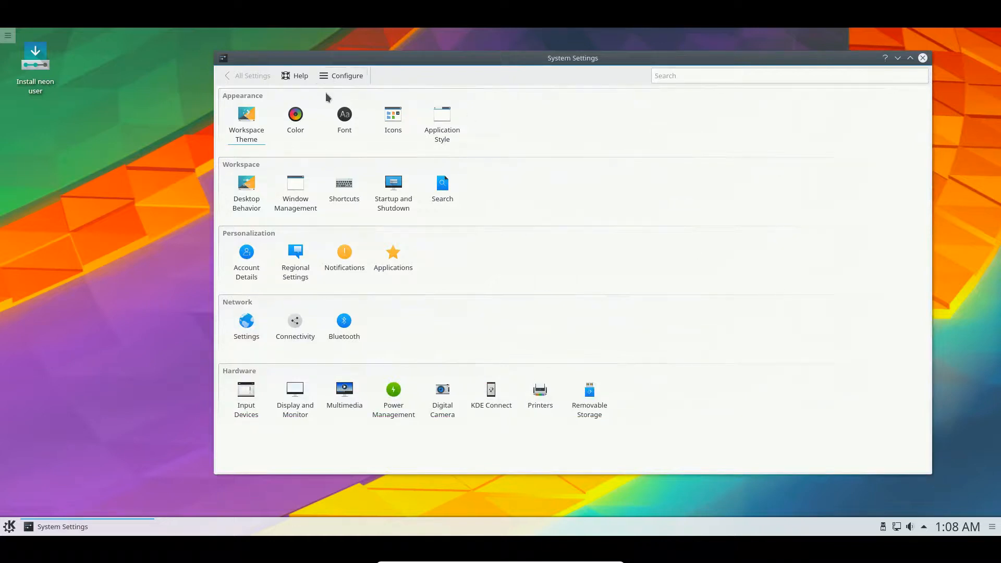
pyautogui.click(922, 58)
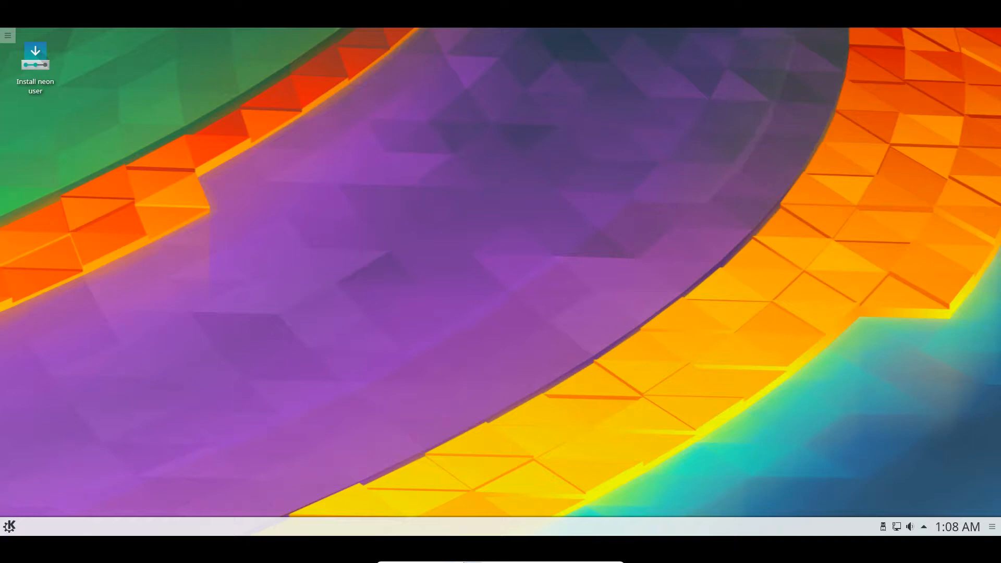
# Examine the virtual machine's device options, including the USB devices, shared folders and optical drive images
pyautogui.moveTo(471, 562)
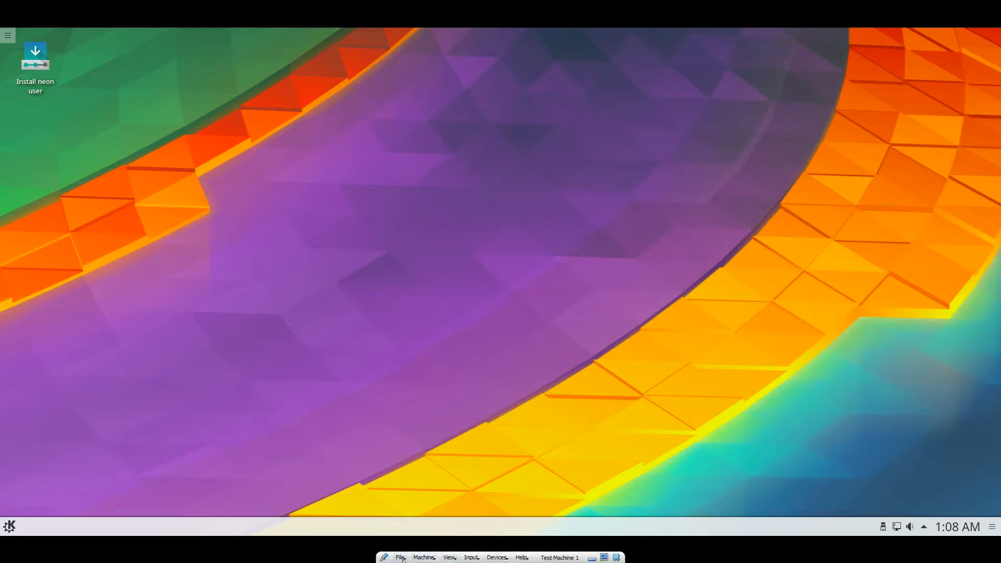
pyautogui.click(497, 557)
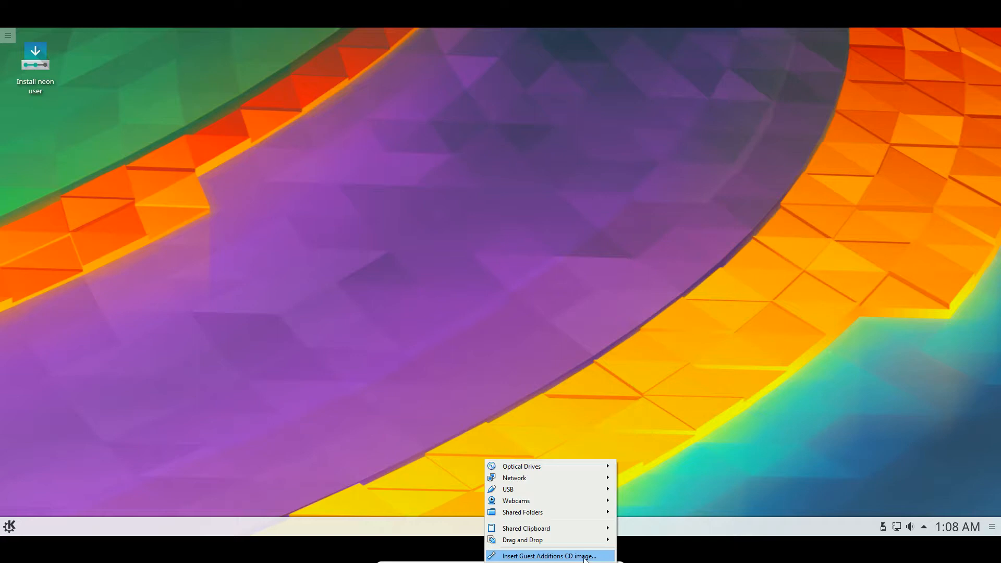
pyautogui.click(480, 384)
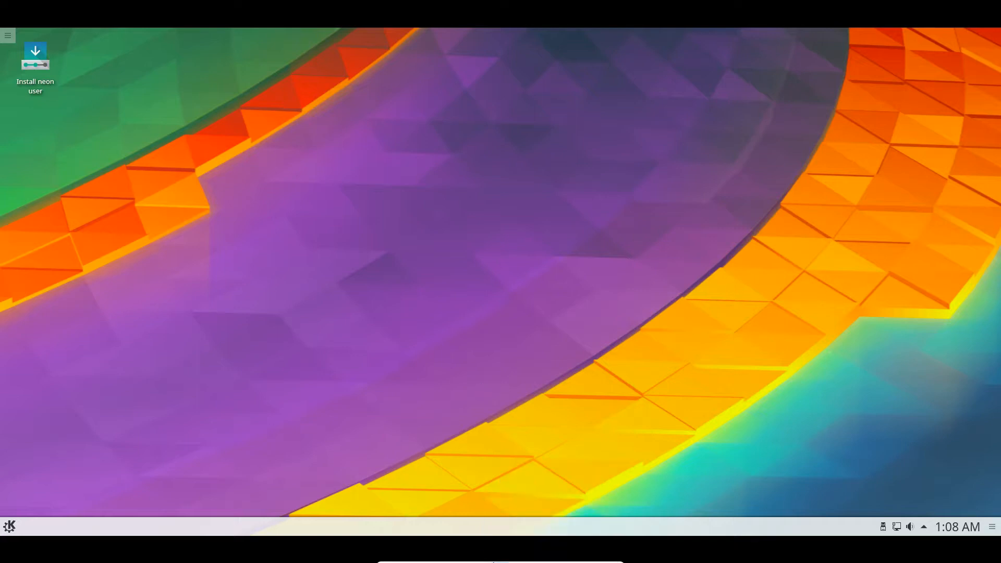
pyautogui.click(496, 559)
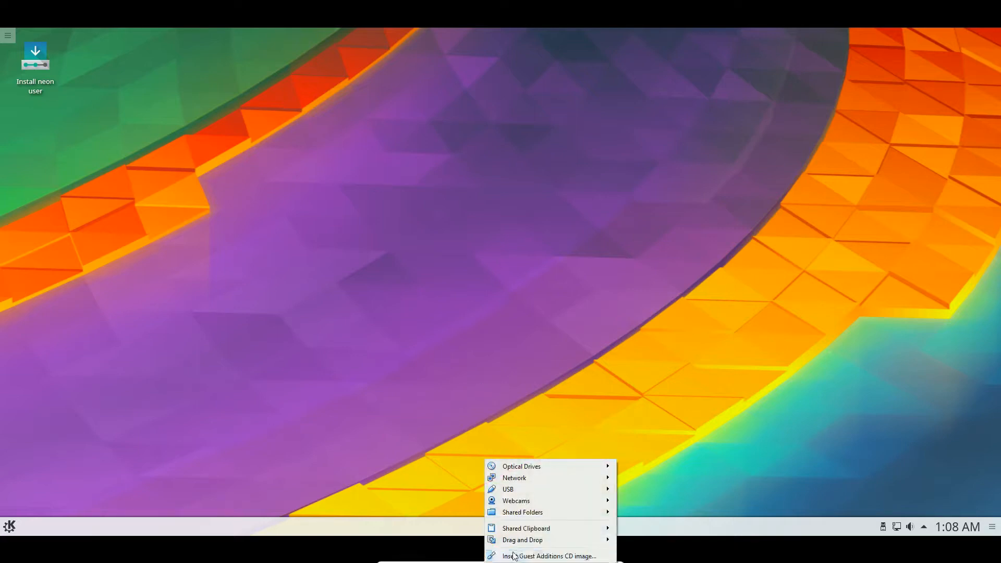
pyautogui.moveTo(563, 500)
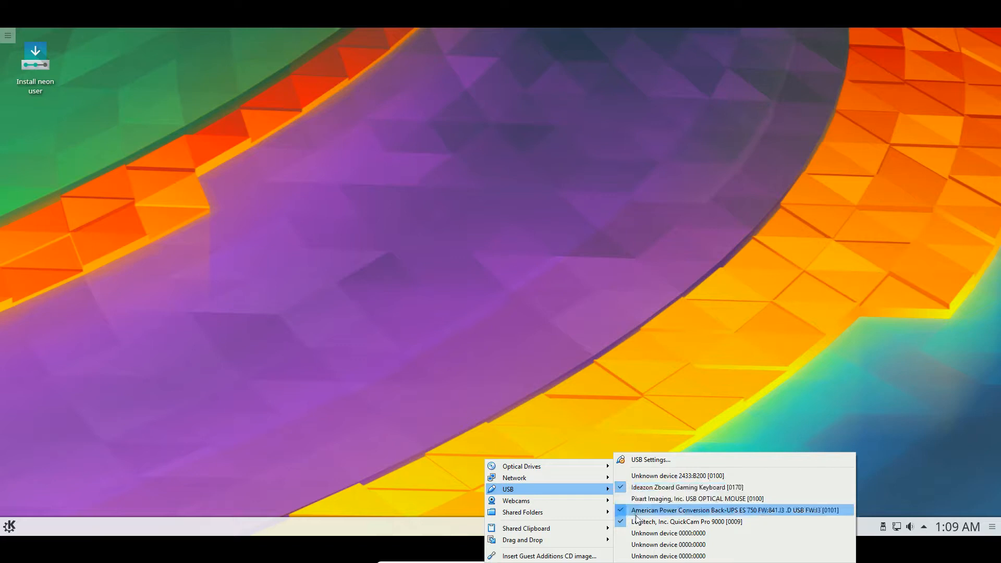
pyautogui.moveTo(707, 523)
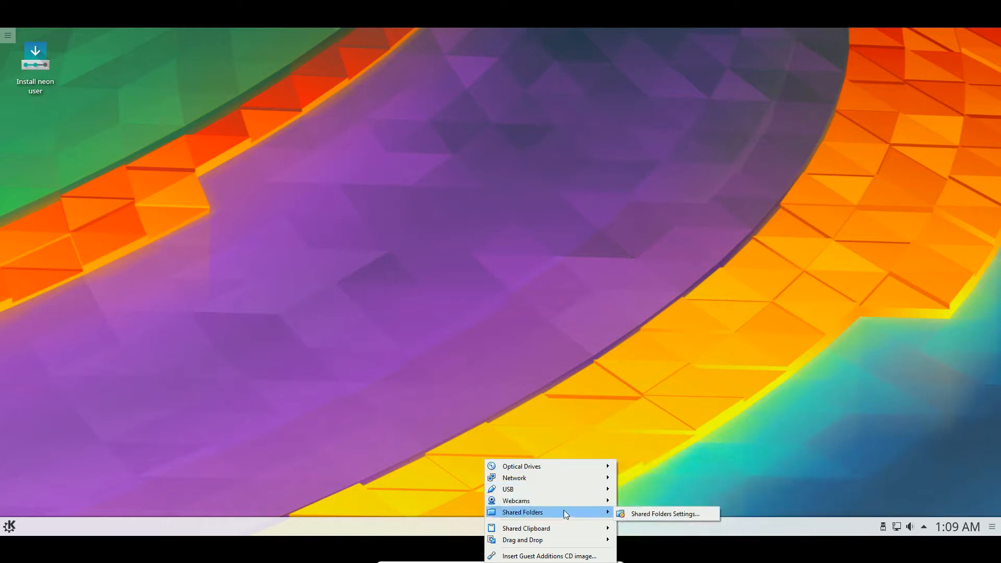
pyautogui.moveTo(556, 480)
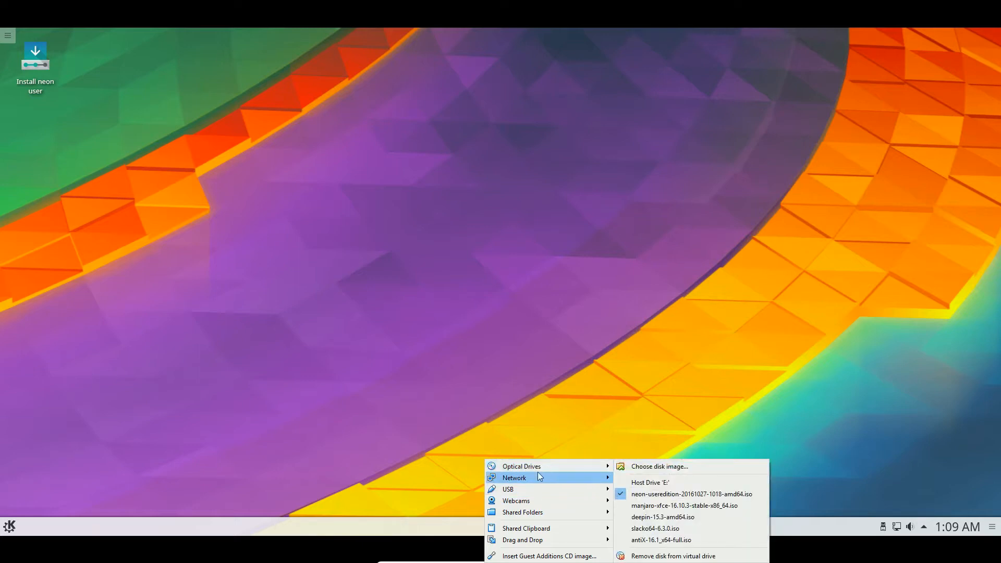
pyautogui.moveTo(540, 527)
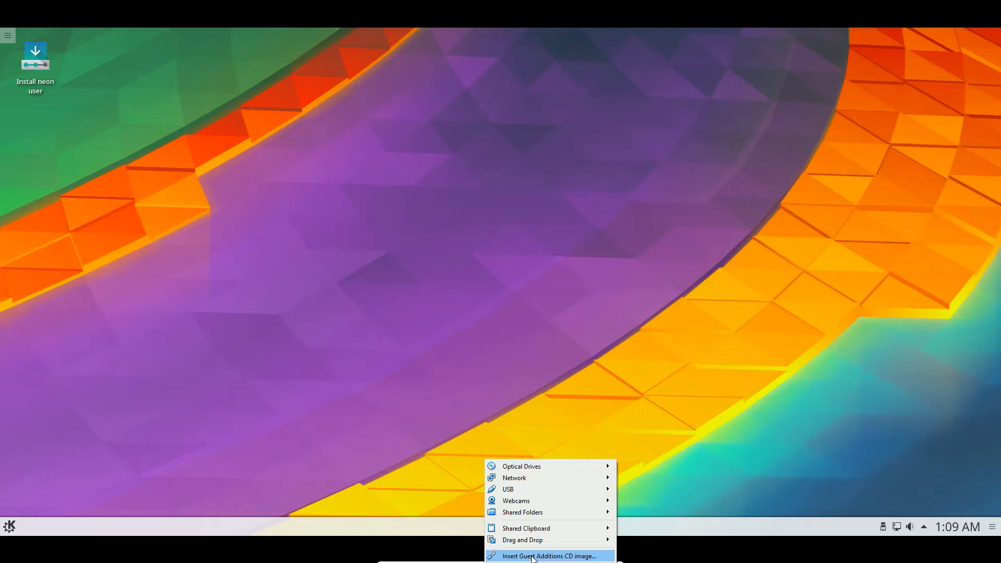
# Try to insert the Guest Additions CD image into Test Machine 1, then recheck that device option
pyautogui.click(532, 556)
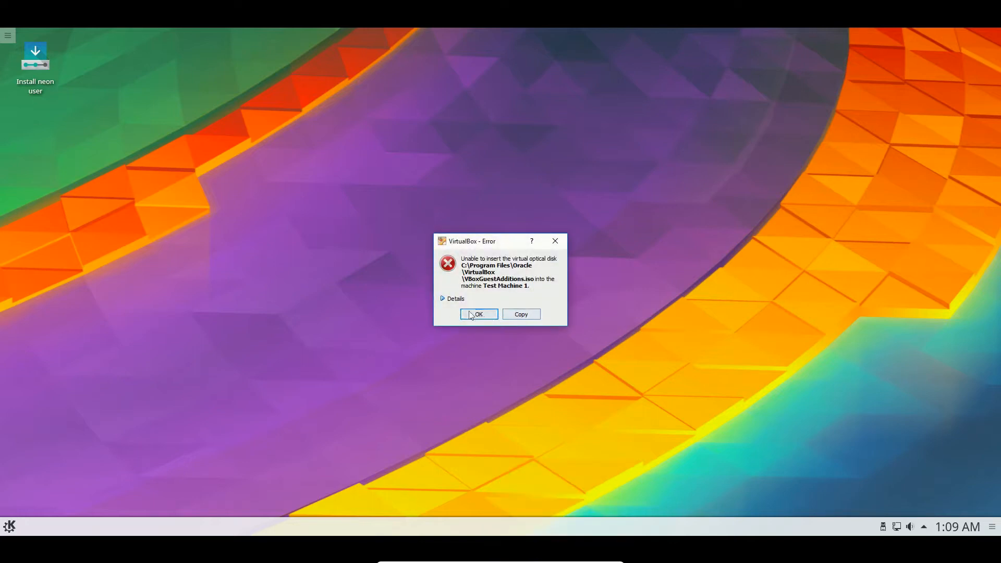
pyautogui.click(555, 241)
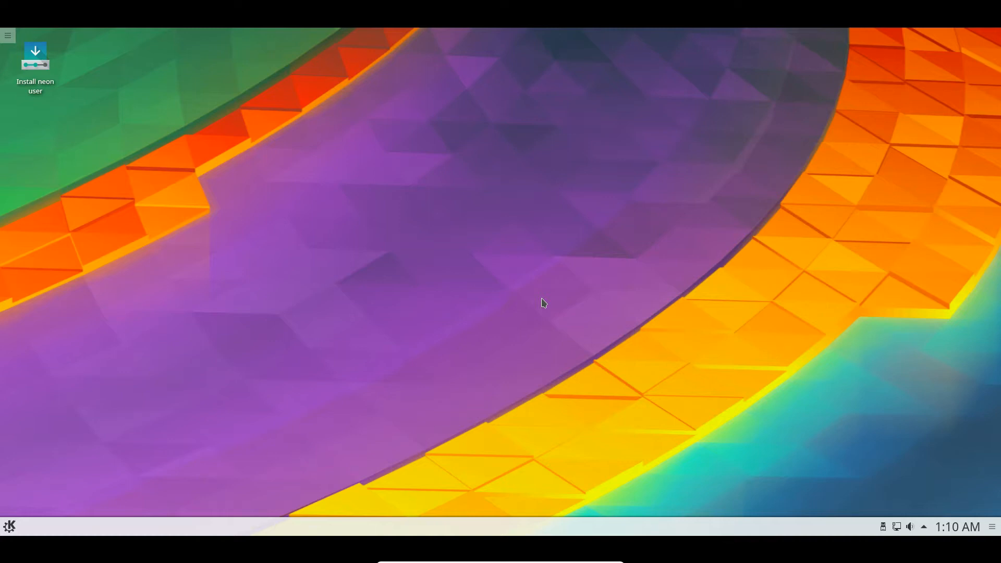
pyautogui.moveTo(446, 559)
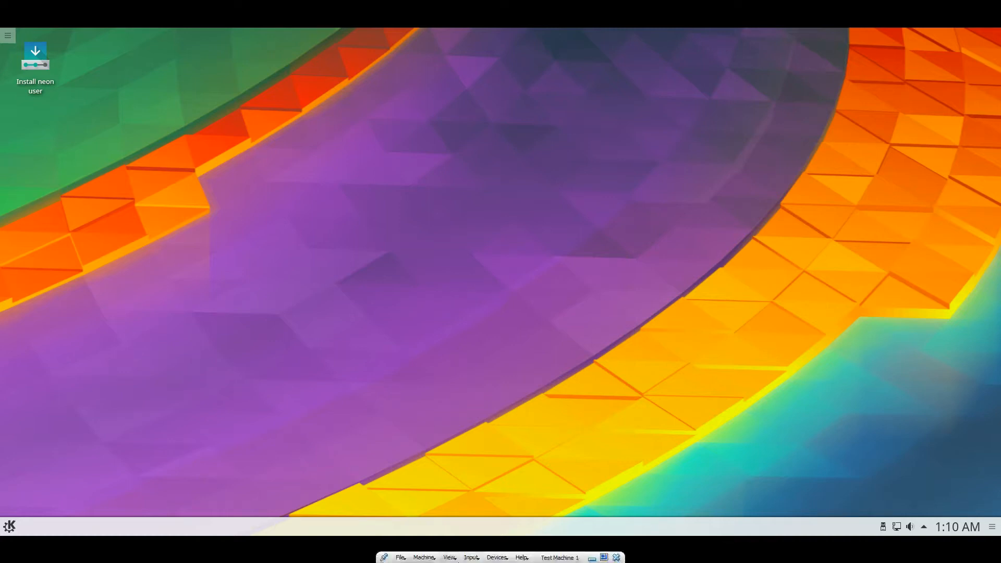
pyautogui.click(497, 557)
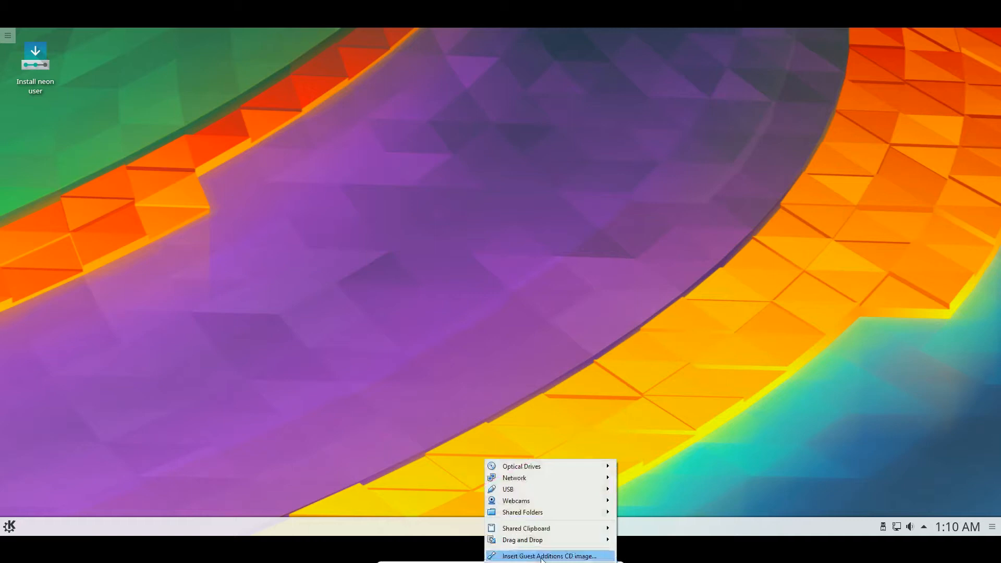
pyautogui.click(572, 560)
pyautogui.click(511, 371)
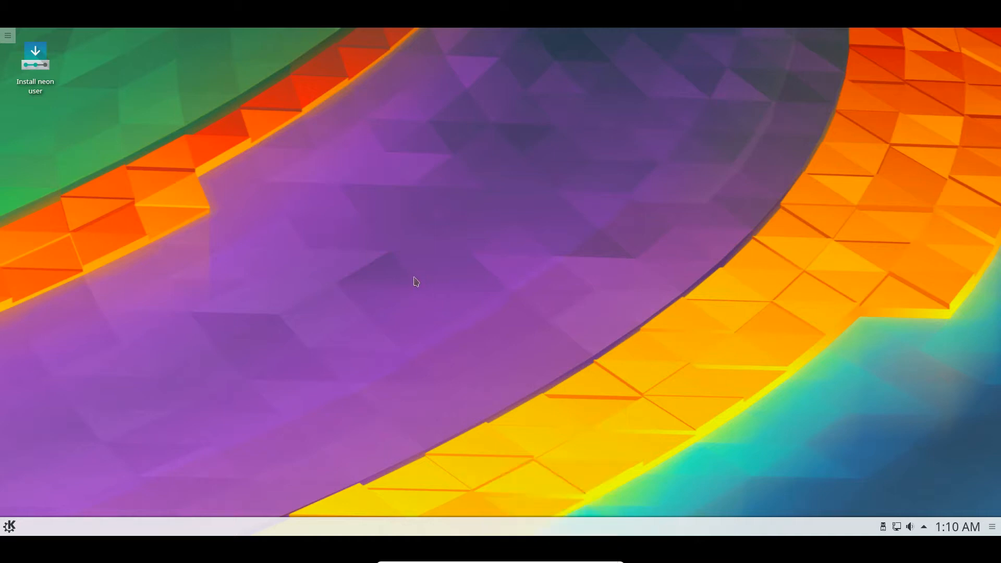
# Launch the neon installer, maximize its window and continue with English to the Prepare stage
pyautogui.click(43, 65)
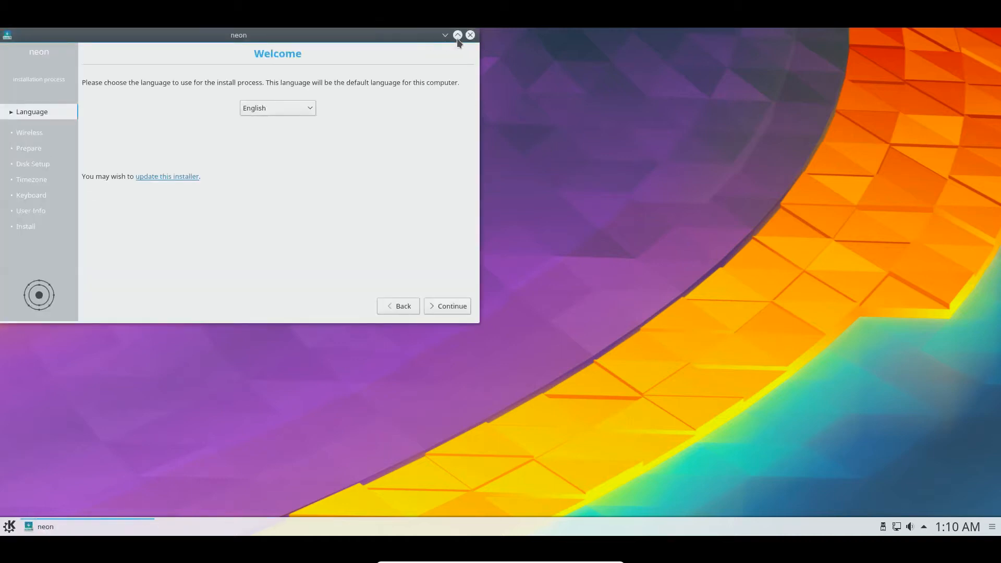
pyautogui.click(457, 36)
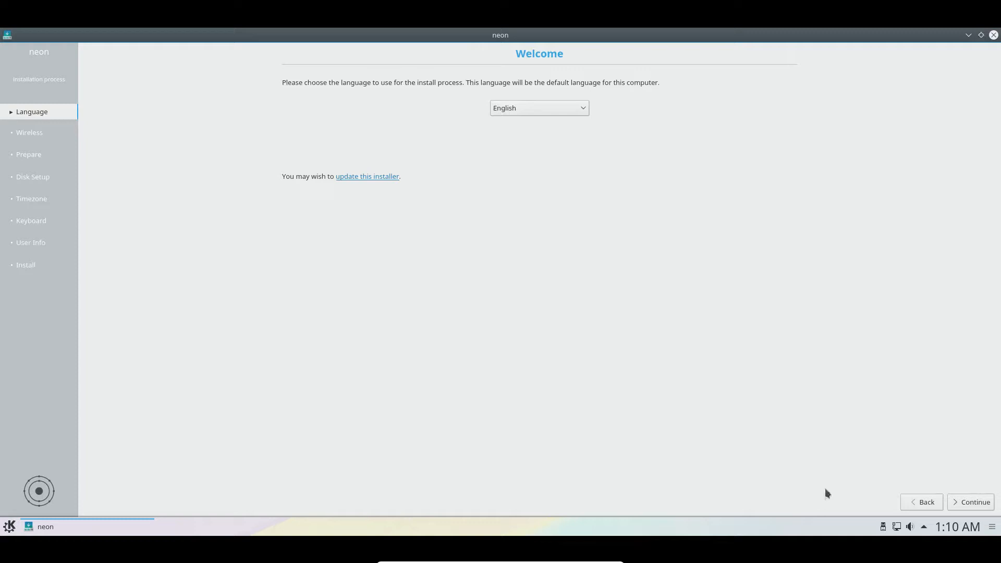
pyautogui.click(978, 505)
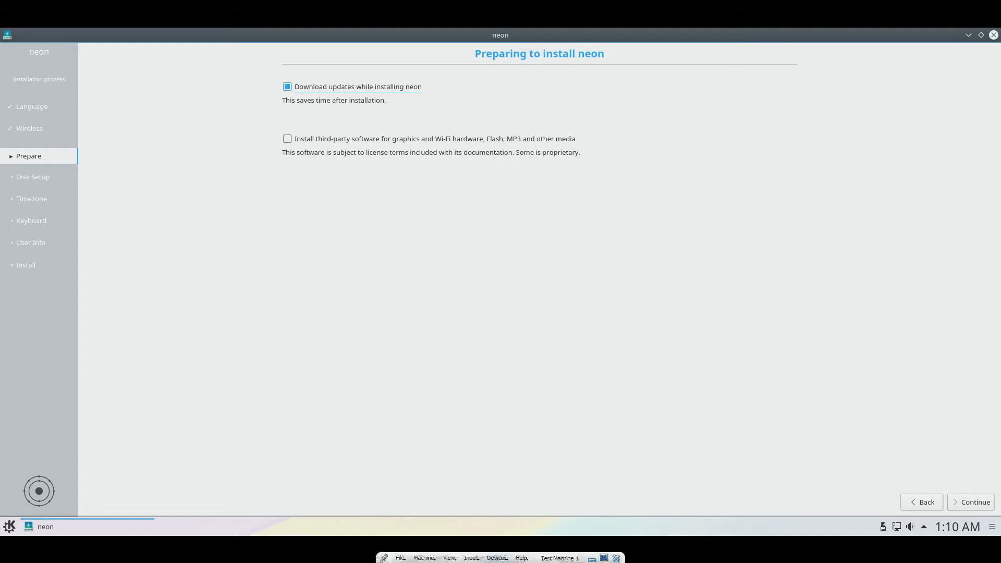
# Check the Guest Additions device option from the Prepare stage, and quit the neon installation
pyautogui.click(492, 560)
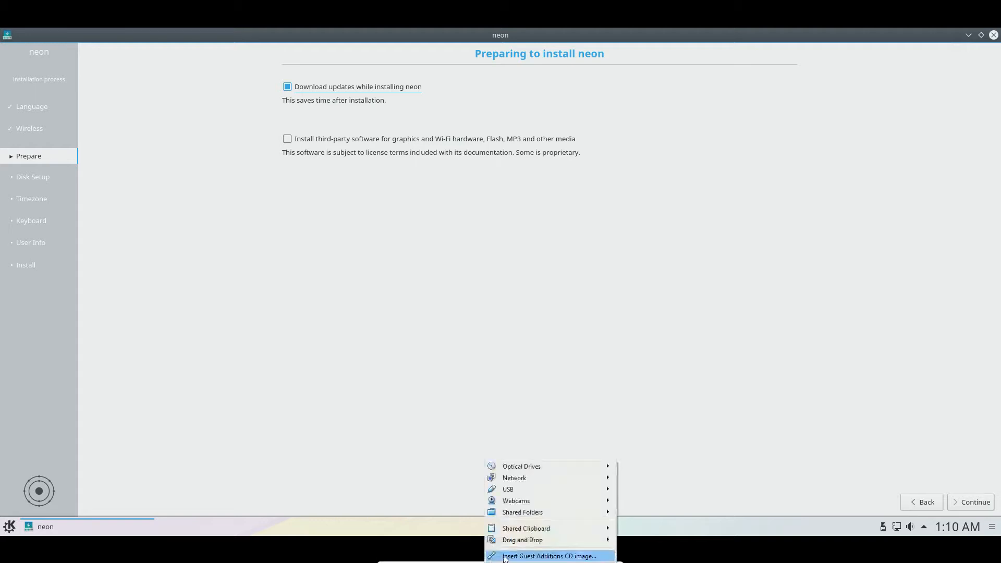
pyautogui.click(255, 287)
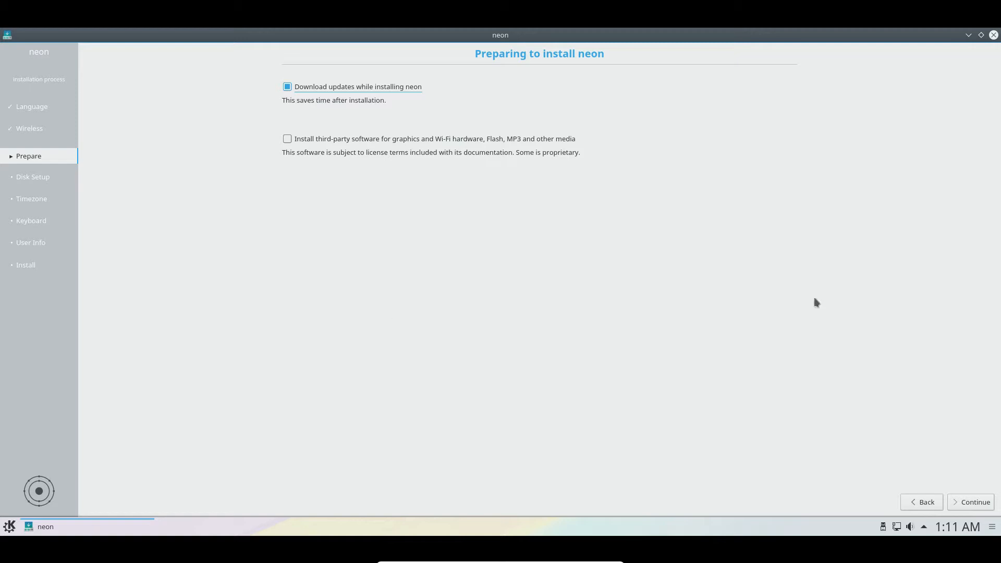
pyautogui.click(993, 37)
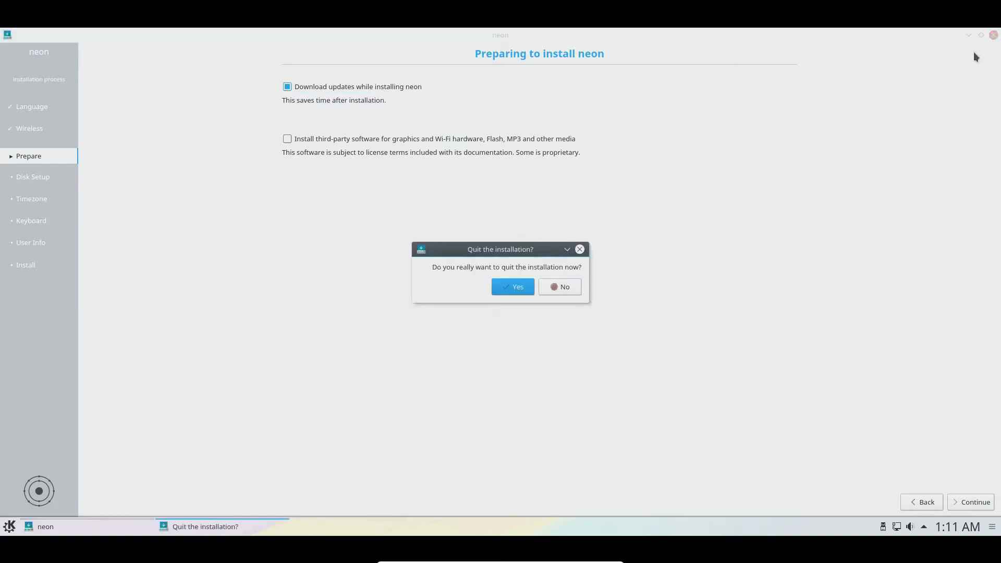
pyautogui.click(536, 287)
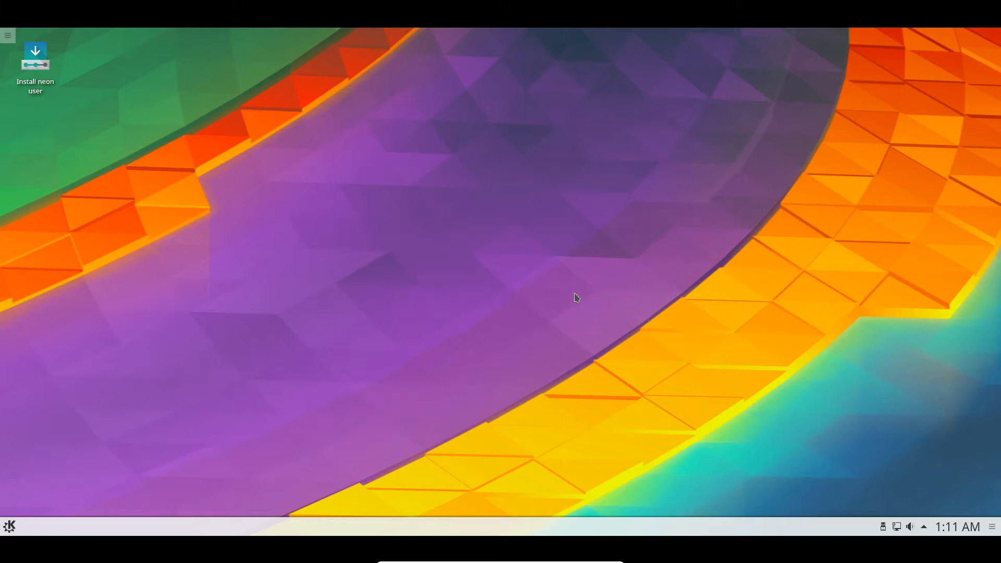
# Try again to insert the Guest Additions CD image into Test Machine 1 from the neon live desktop
pyautogui.moveTo(463, 559)
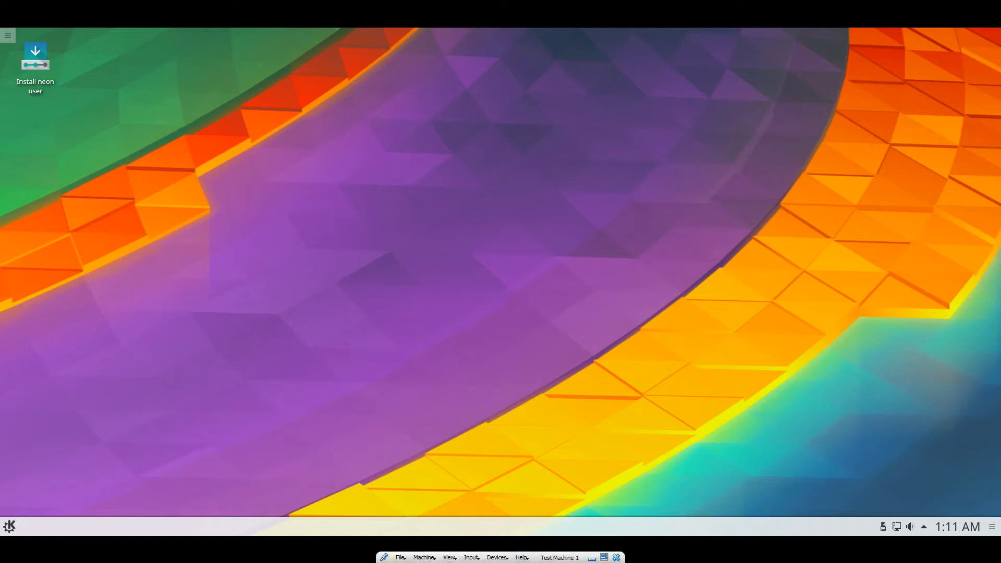
pyautogui.click(497, 557)
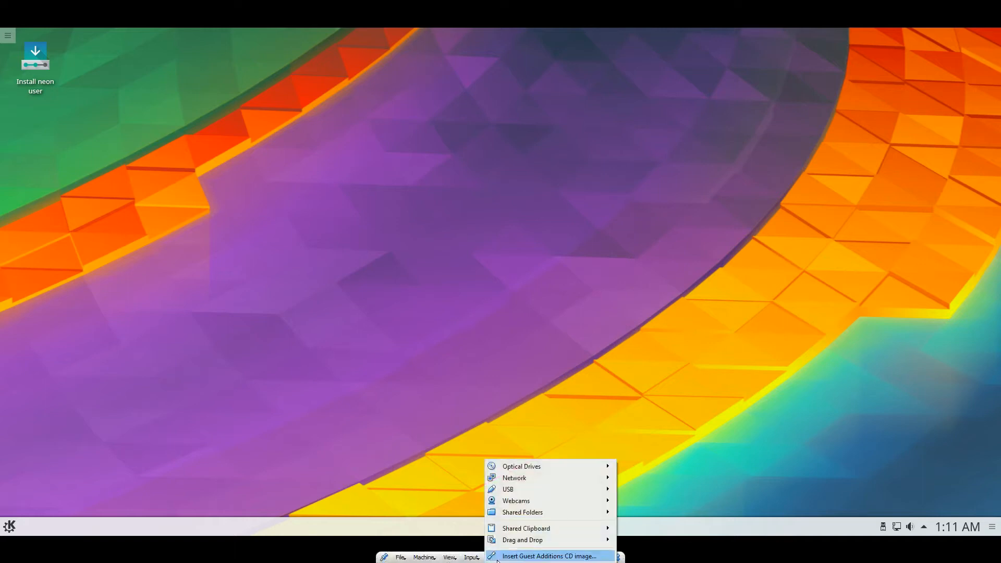
pyautogui.click(567, 556)
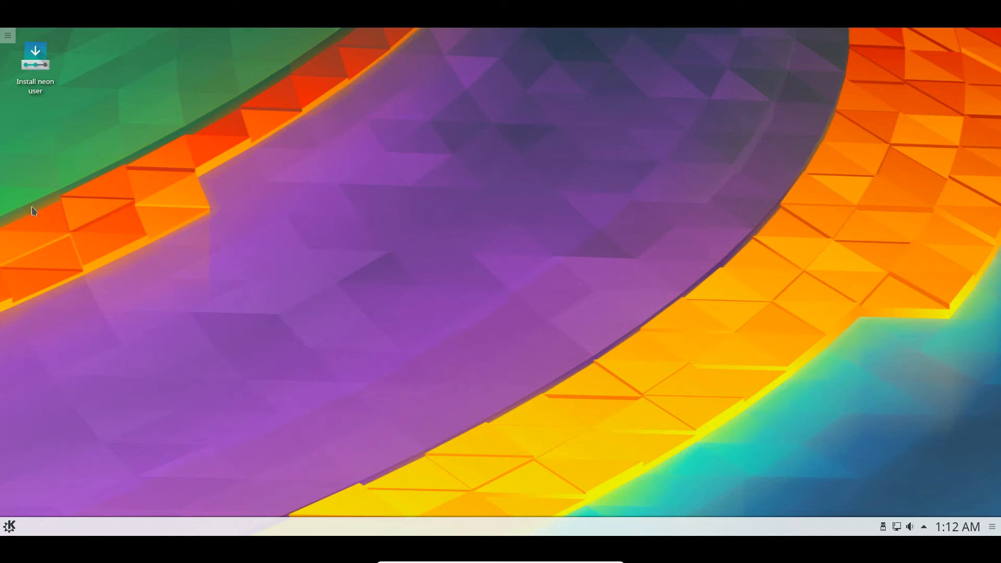
# Shut down the neon live session, and close the Utilities folder window on the host desktop
pyautogui.click(15, 527)
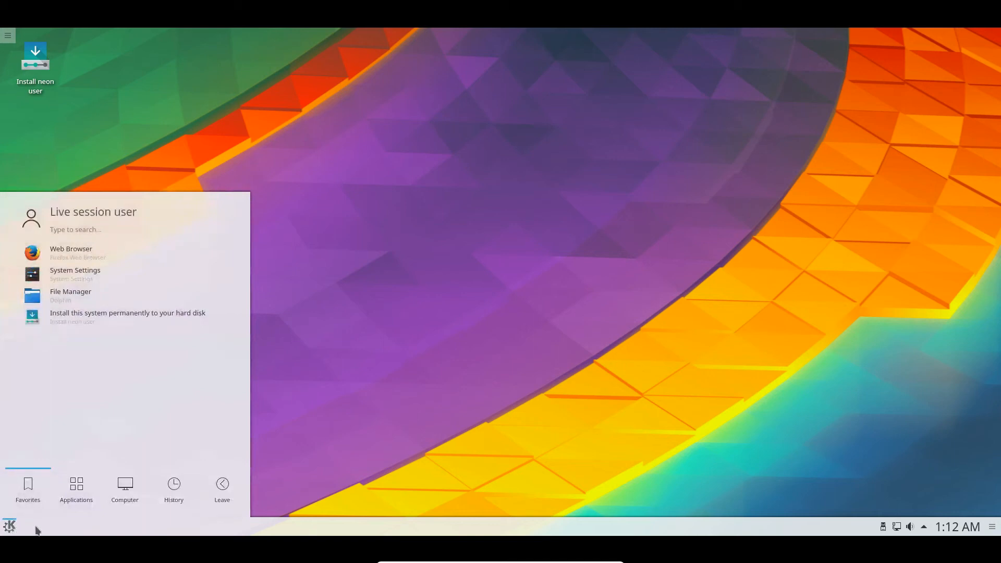
pyautogui.click(224, 495)
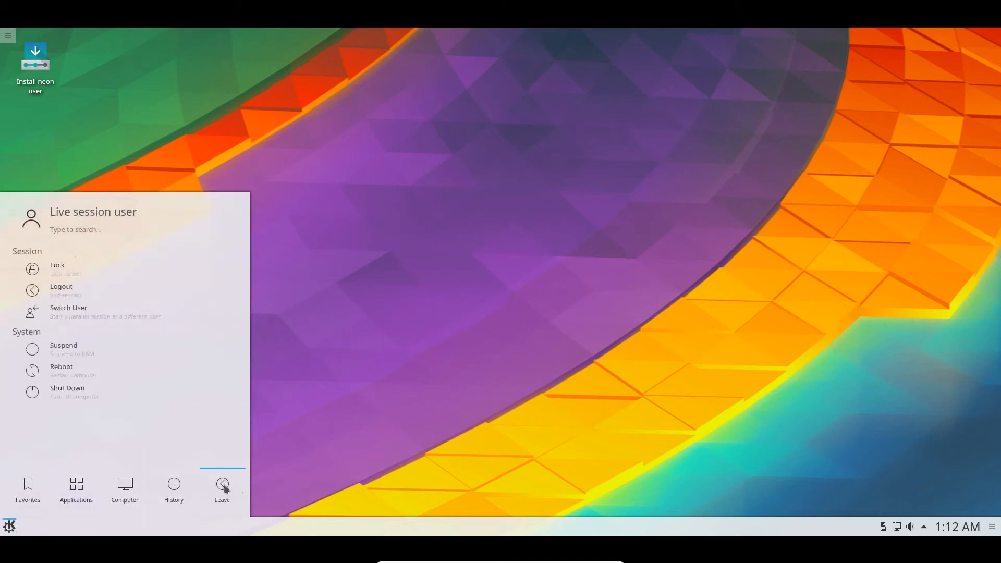
pyautogui.click(134, 395)
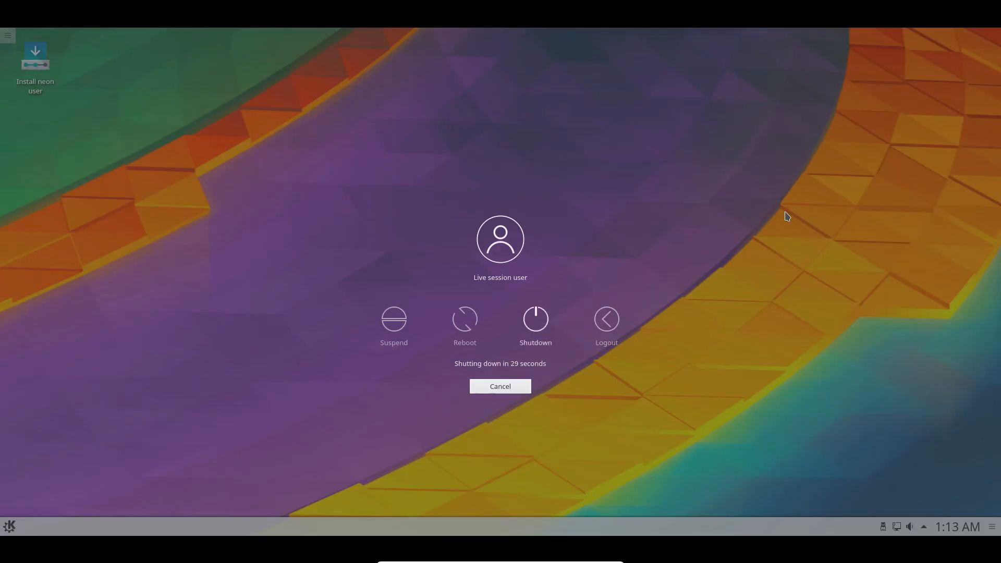
pyautogui.click(549, 324)
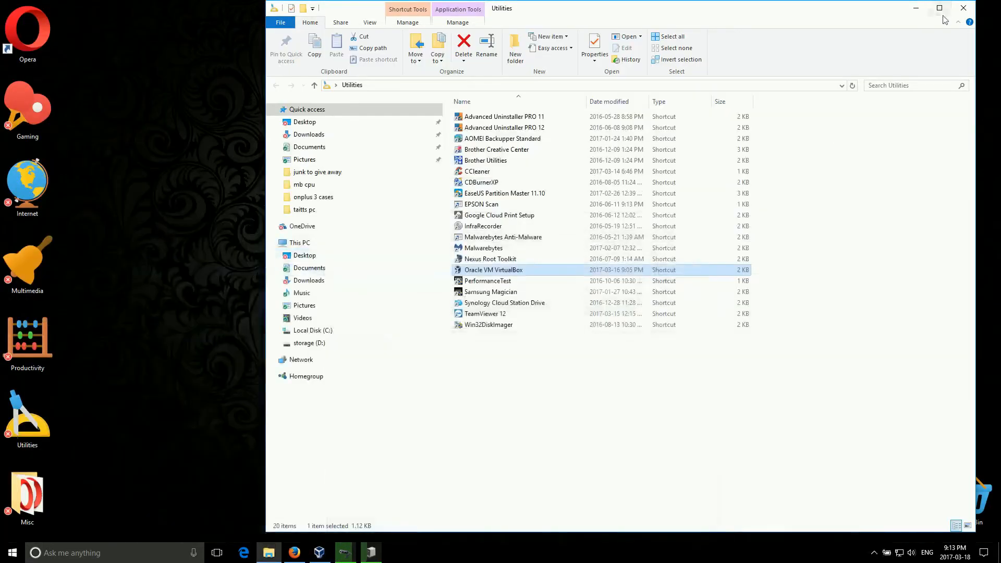
pyautogui.click(962, 8)
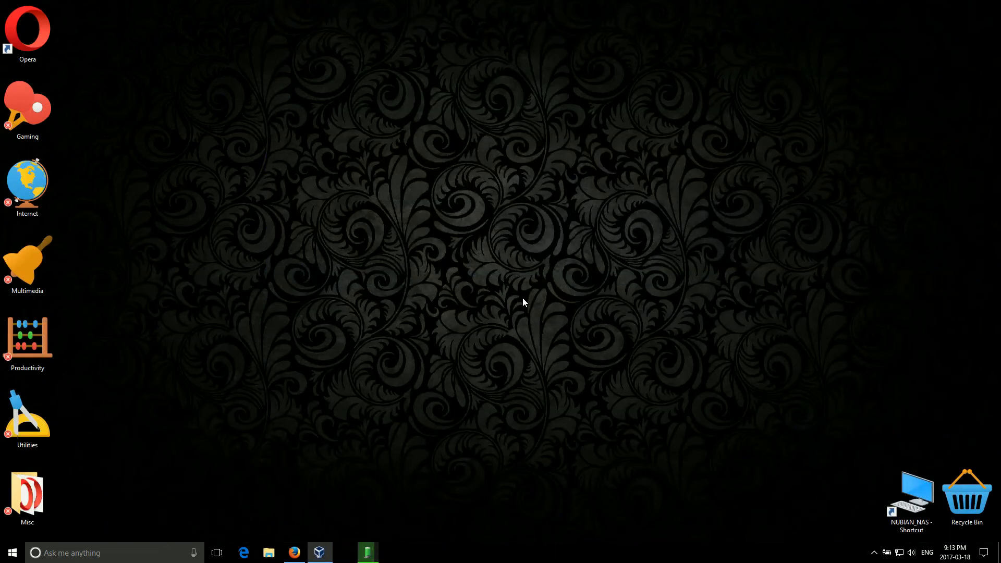